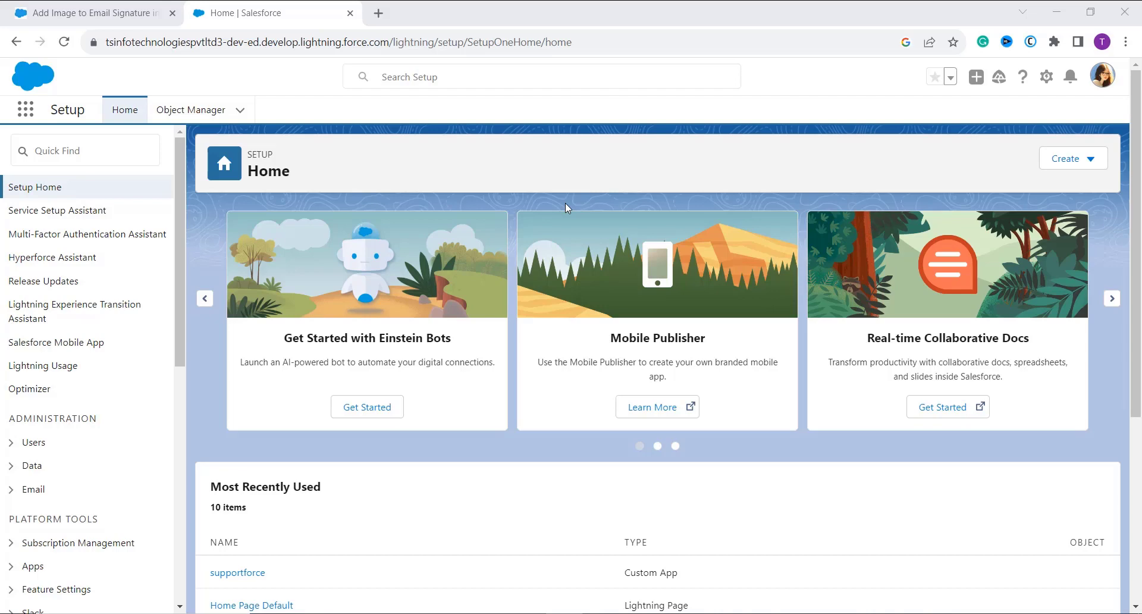
Open My Email Settings to view the current signature, and open Setup Home in a new tab
{"action": "left_click", "coordinate": [1101, 76]}
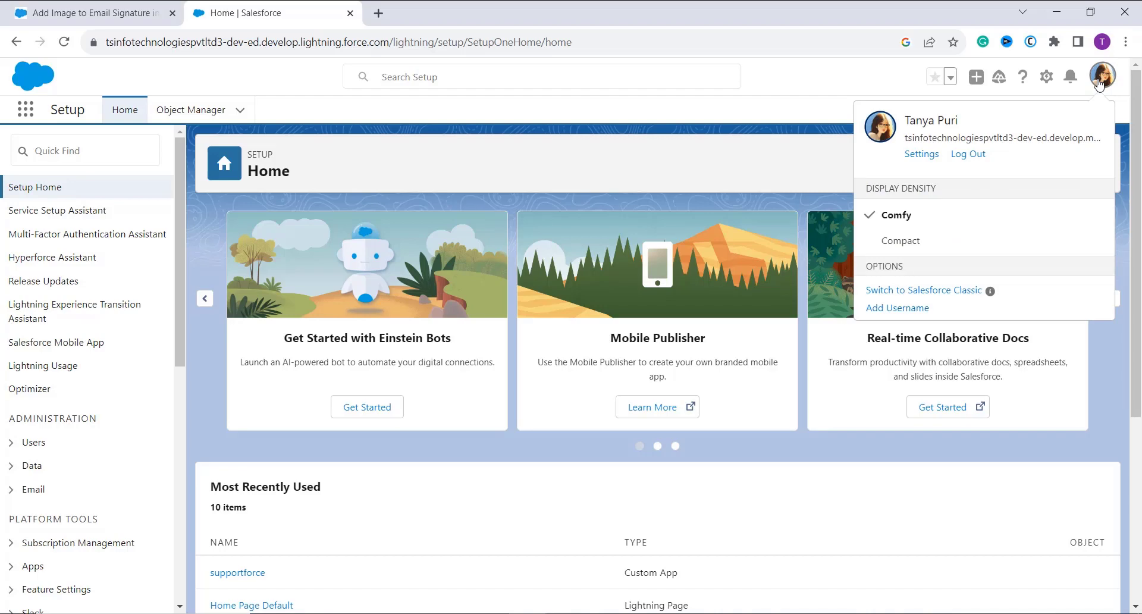
{"action": "left_click", "coordinate": [926, 161]}
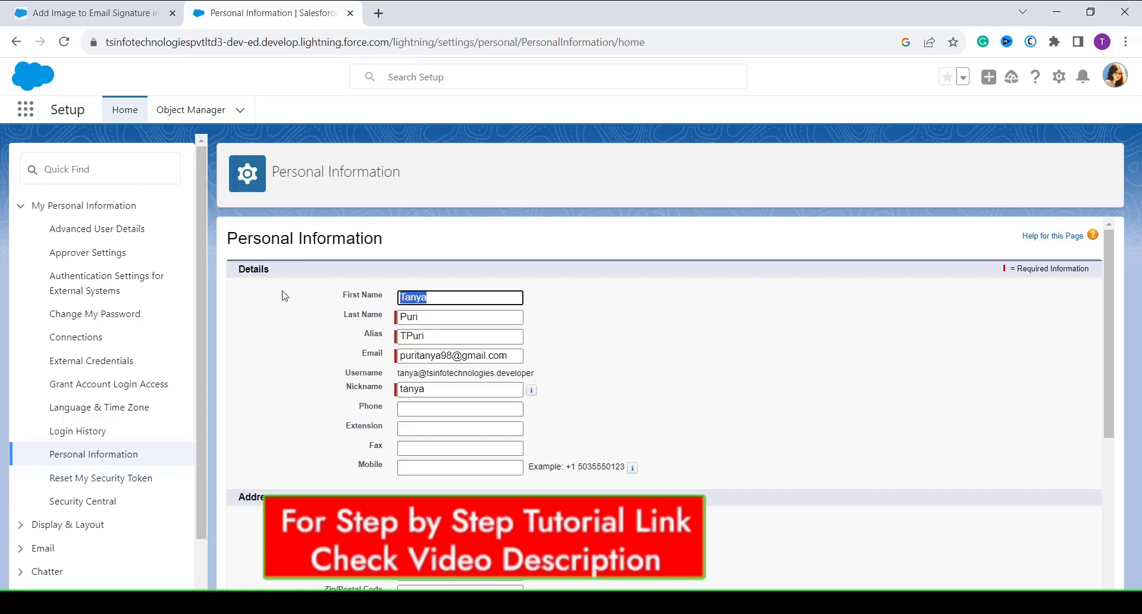
{"action": "scroll", "coordinate": [90, 403], "scroll_direction": "down", "scroll_amount": 1}
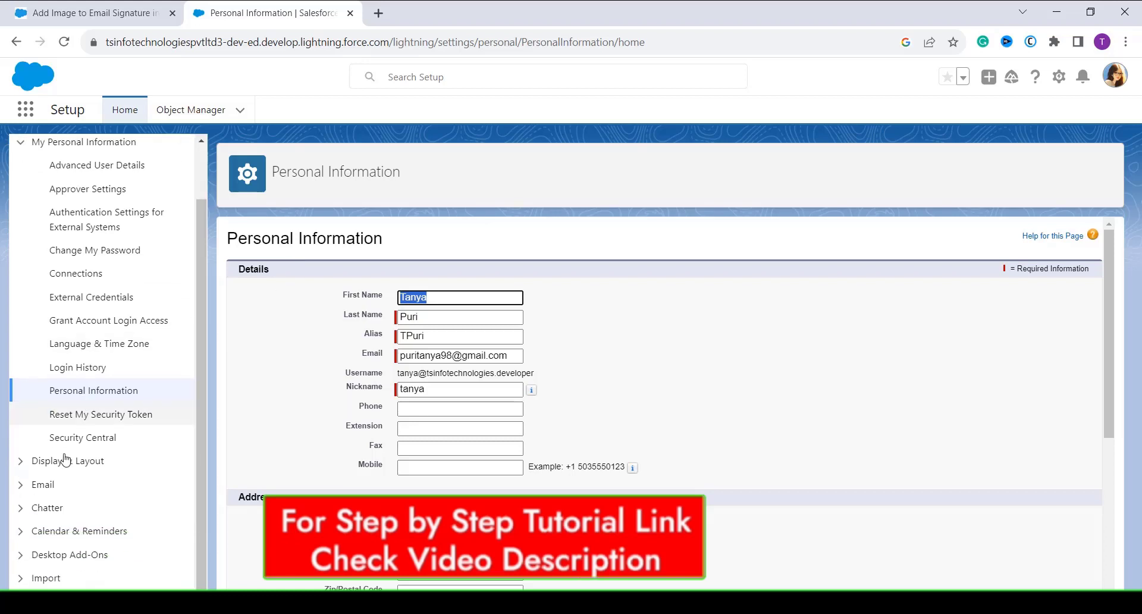
{"action": "left_click", "coordinate": [58, 494]}
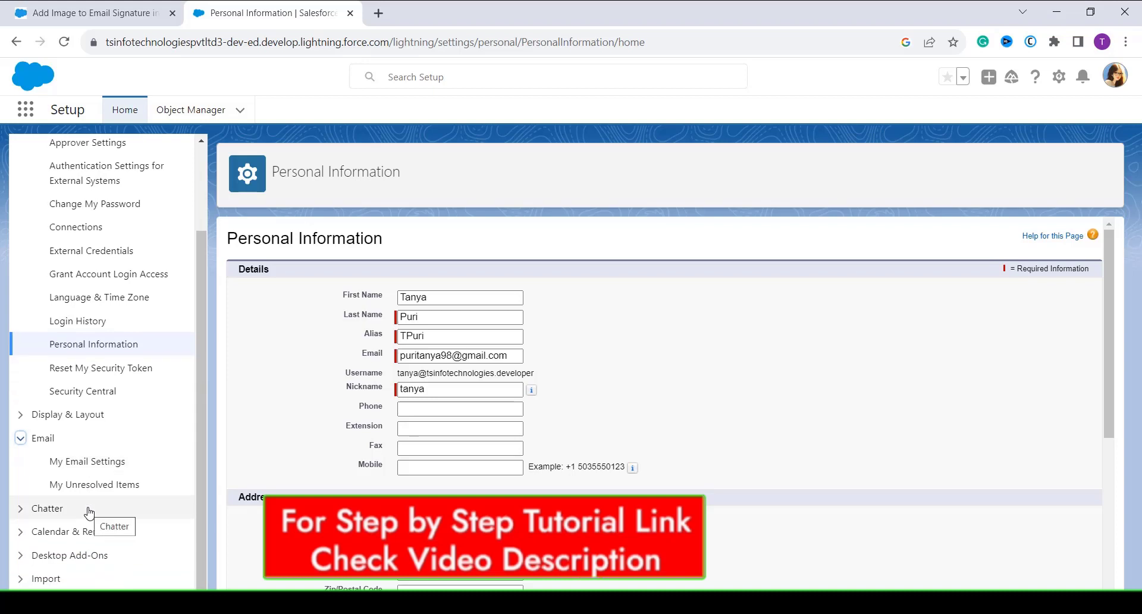
{"action": "left_click", "coordinate": [85, 467]}
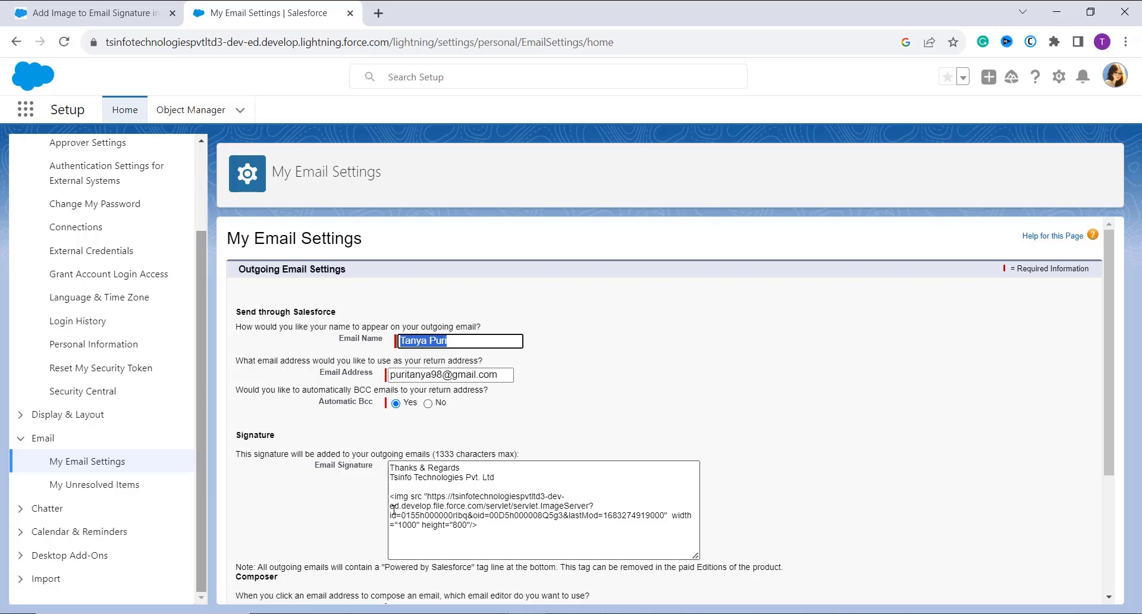
{"action": "left_click", "coordinate": [1053, 84]}
{"action": "left_click", "coordinate": [1023, 114]}
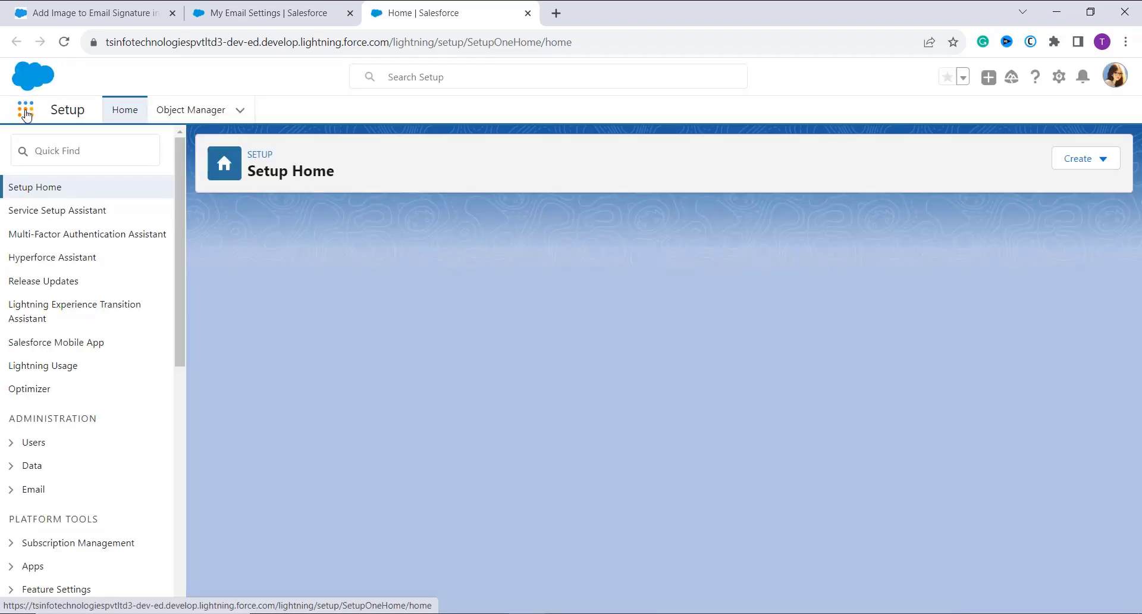
Go to the Files page via the App Launcher and preview the 'salesforce logo' image
{"action": "left_click", "coordinate": [26, 110]}
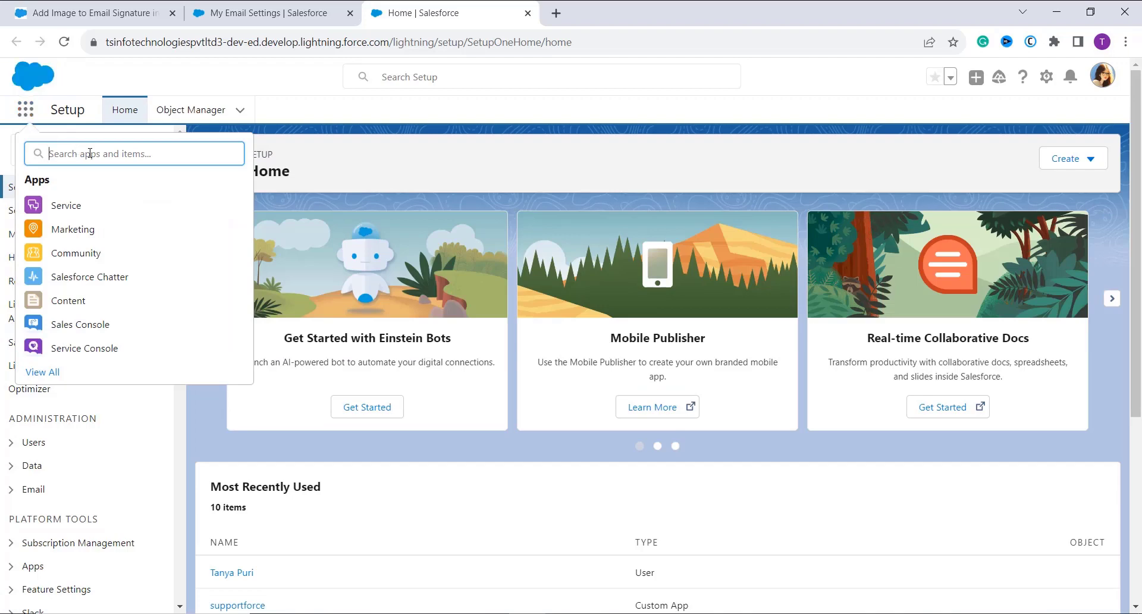
{"action": "type", "text": "fi"}
{"action": "left_click", "coordinate": [27, 256]}
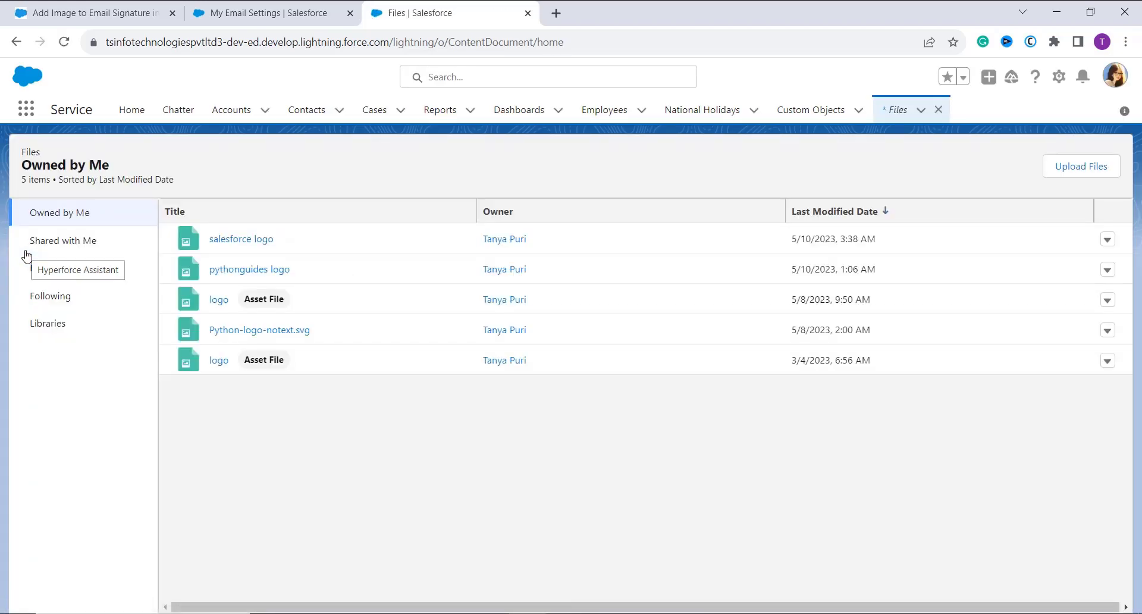
{"action": "left_click", "coordinate": [228, 244]}
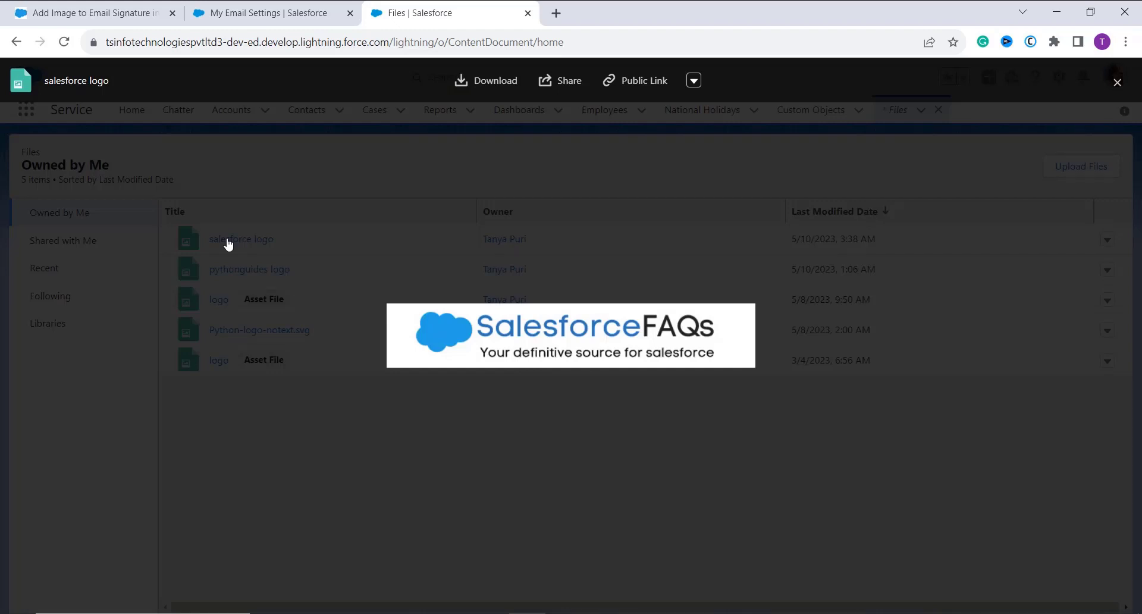
{"action": "key", "text": "Escape"}
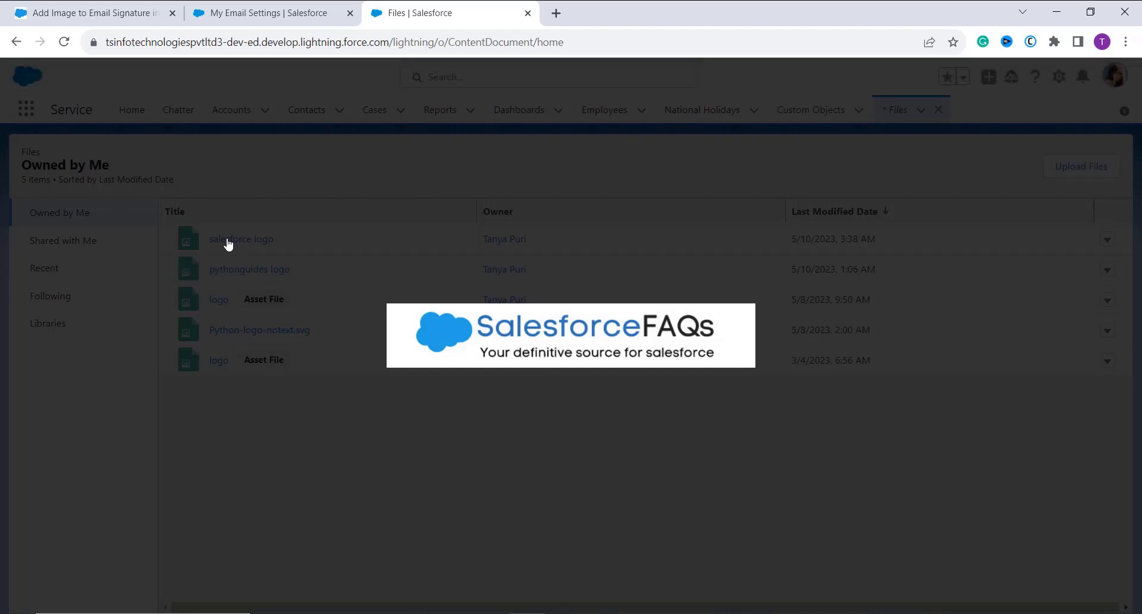
{"action": "mouse_move", "coordinate": [324, 254]}
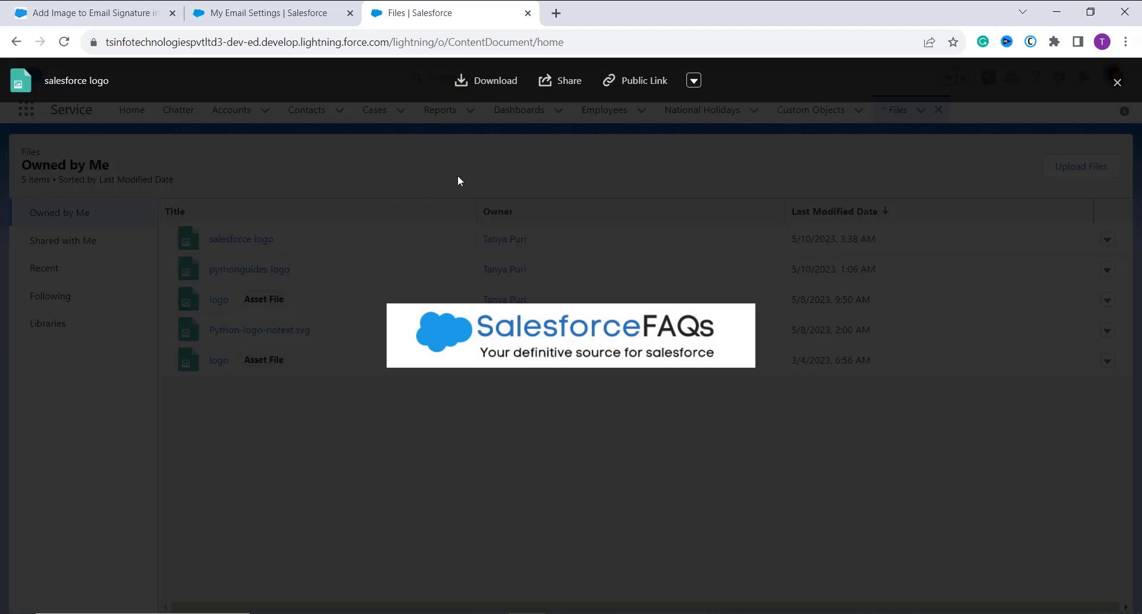
Create and copy a public link for 'salesforce logo', then return to My Email Settings
{"action": "left_click", "coordinate": [635, 80]}
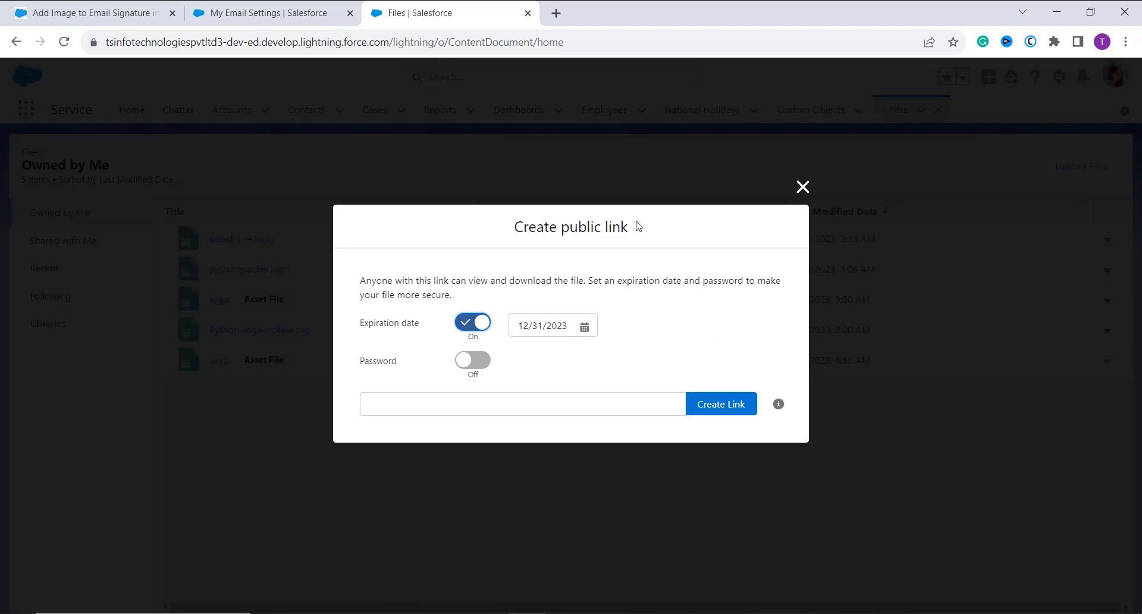
{"action": "left_click", "coordinate": [727, 409]}
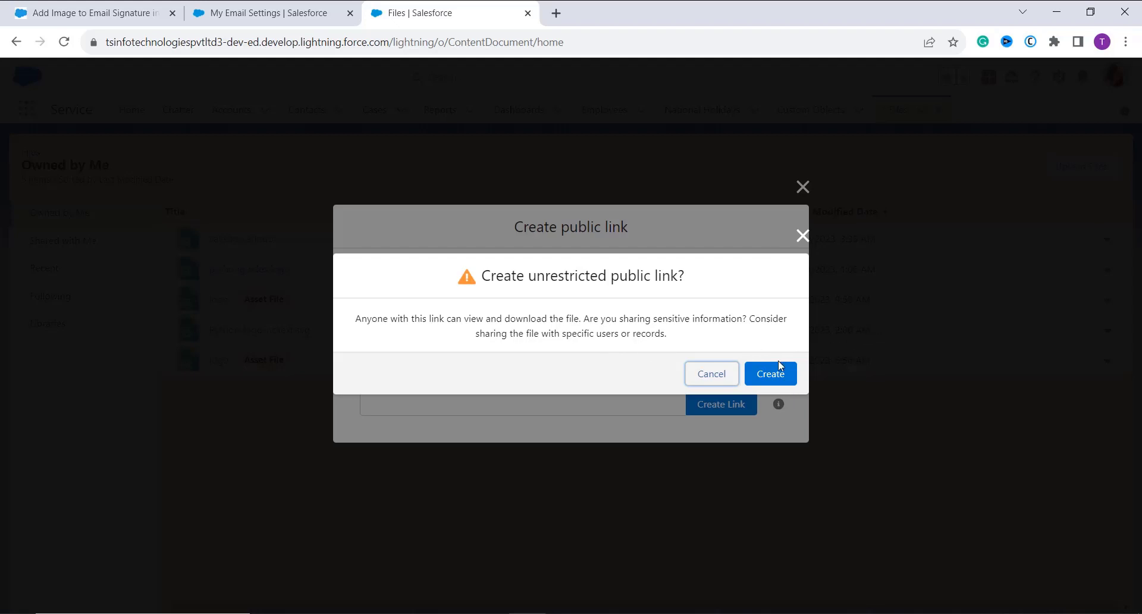
{"action": "left_click", "coordinate": [771, 374]}
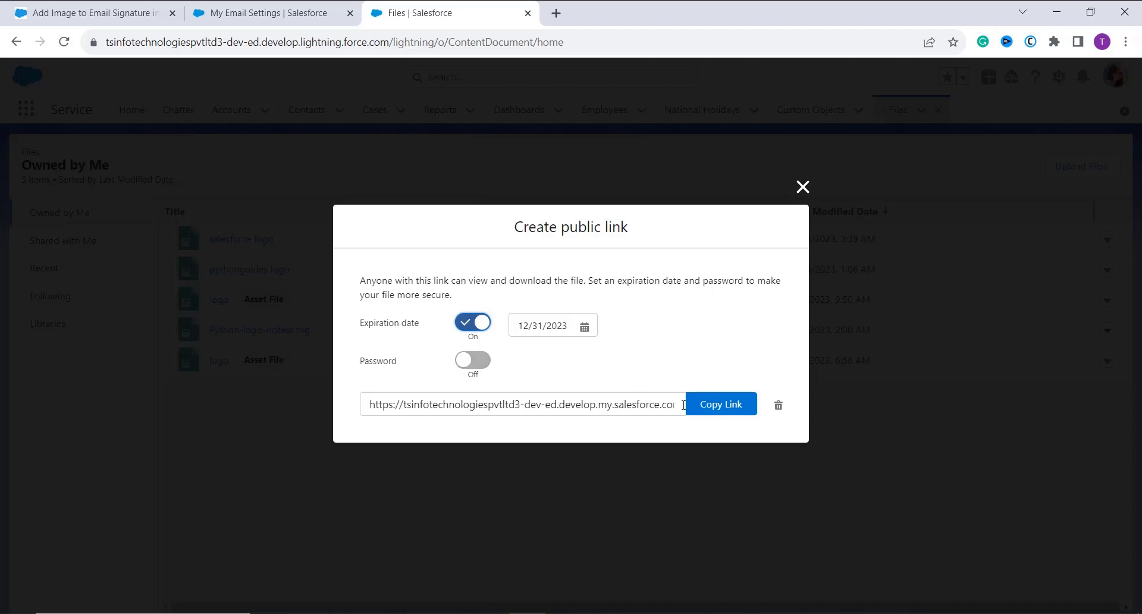
{"action": "left_click", "coordinate": [706, 404]}
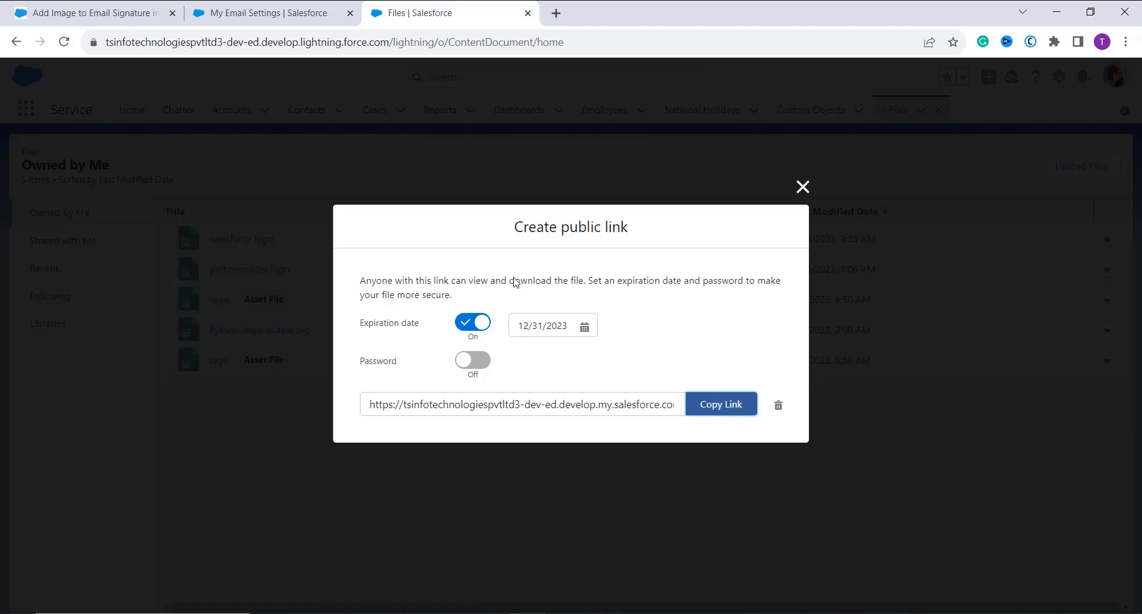
{"action": "left_click", "coordinate": [267, 12]}
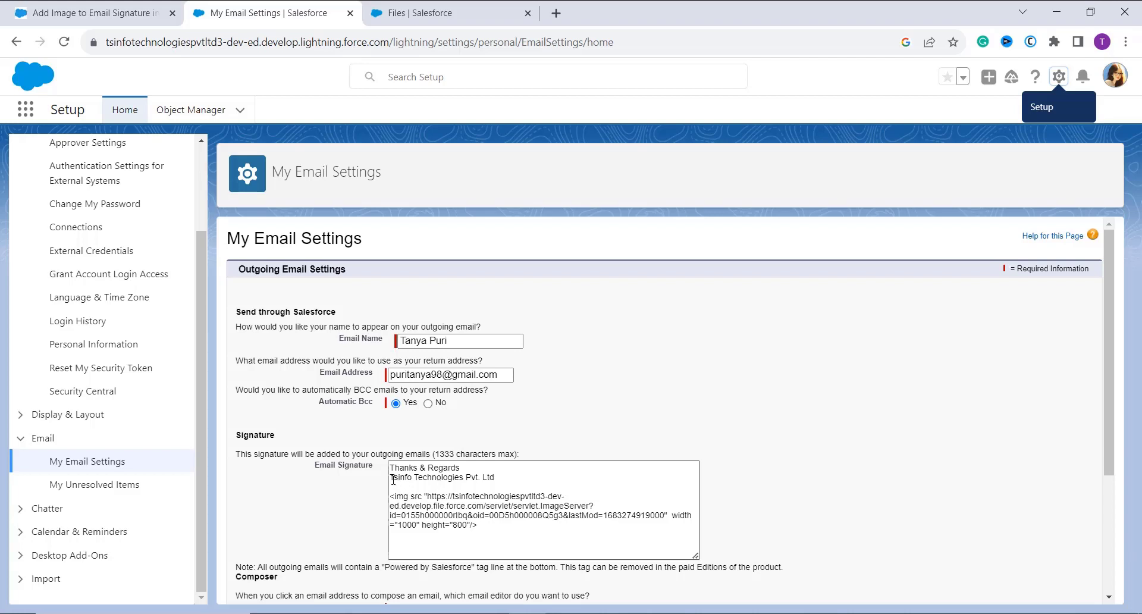
Replace the old signature lines with SalesforceFAQs and an empty img tag with width and height
{"action": "left_click_drag", "start_coordinate": [391, 477], "coordinate": [481, 529]}
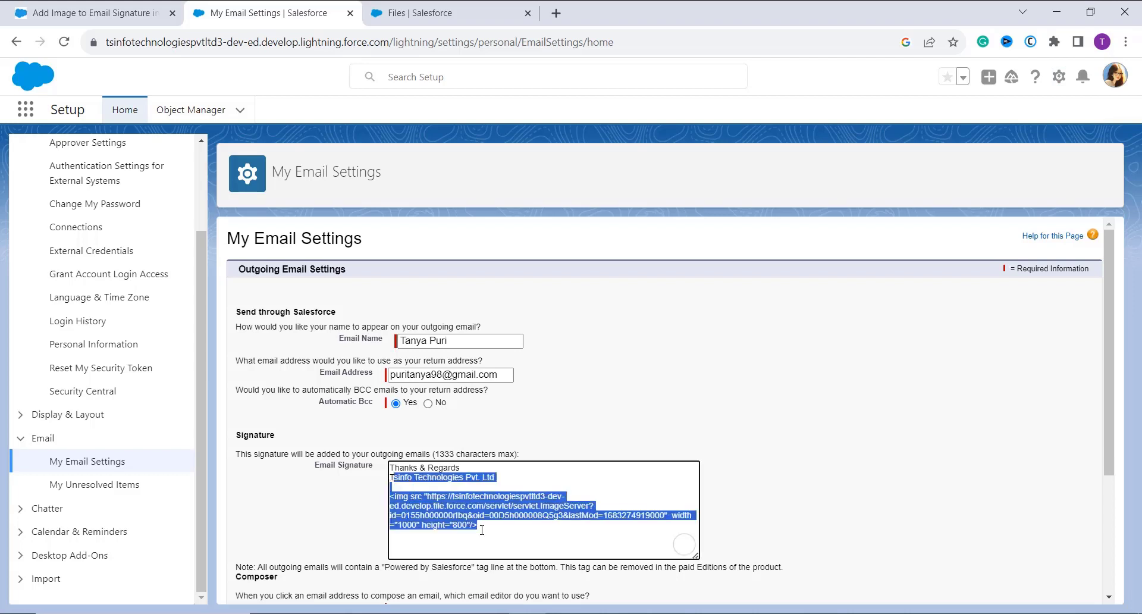
{"action": "key", "text": "BackSpace"}
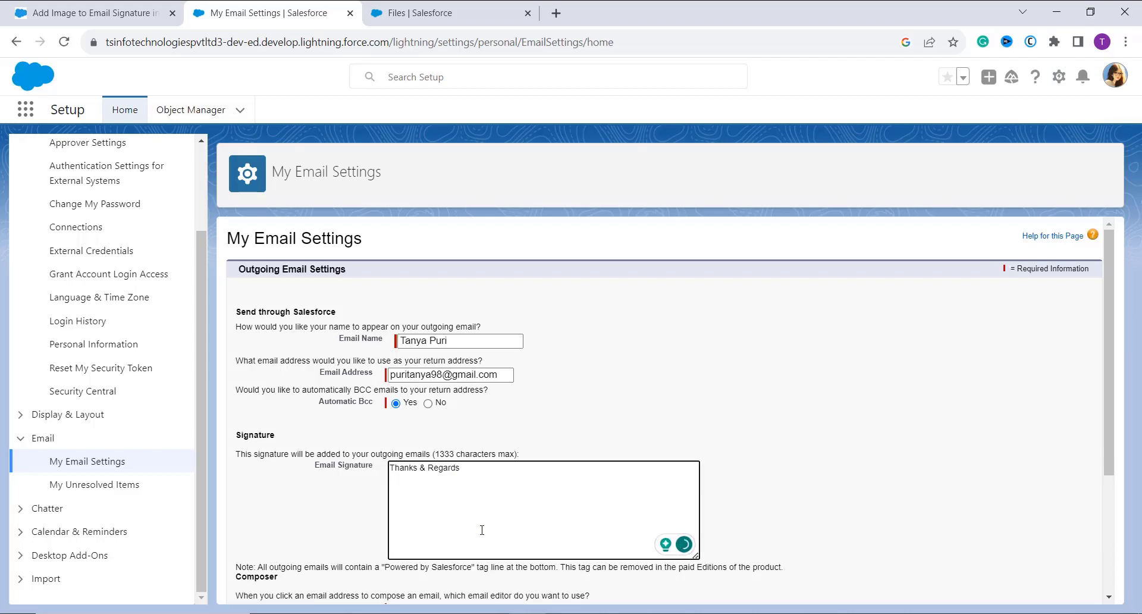
{"action": "key", "text": "ctrl+v"}
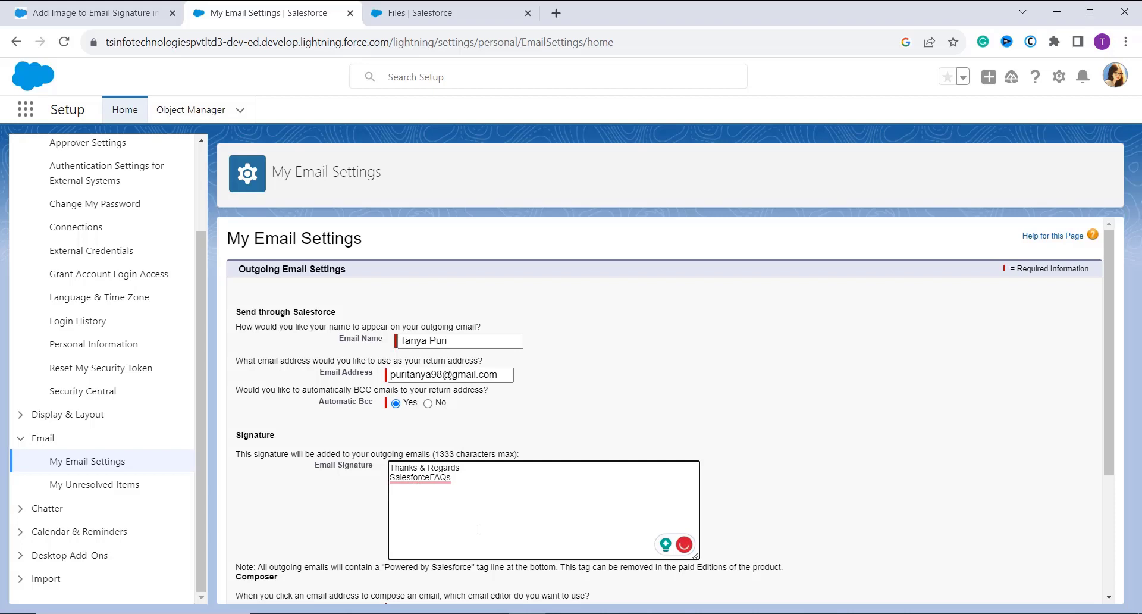
{"action": "type", "text": "<img src \"\""}
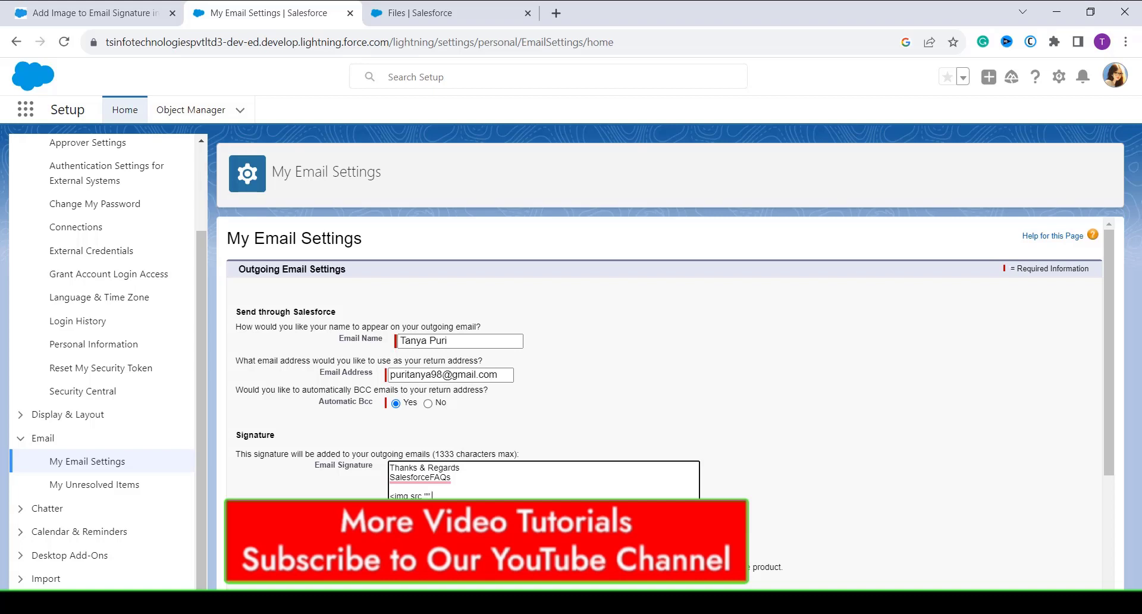
{"action": "type", "text": "width= \"\" height=\"\"/>"}
Fill the img tag with the logo's public link, width 800 and height 500, and save
{"action": "left_click", "coordinate": [427, 496]}
{"action": "key", "text": "ctrl+v"}
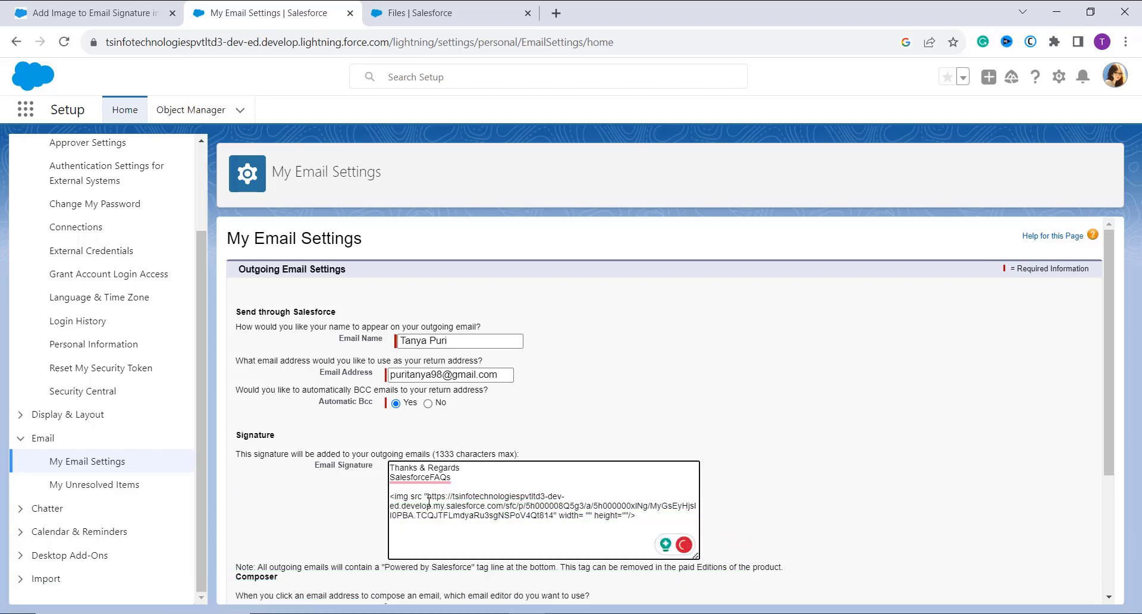
{"action": "left_click", "coordinate": [590, 515]}
{"action": "type", "text": "800"}
{"action": "type", "text": "500"}
{"action": "scroll", "coordinate": [643, 515], "scroll_direction": "down", "scroll_amount": 1}
{"action": "scroll", "coordinate": [615, 538], "scroll_direction": "down", "scroll_amount": 2}
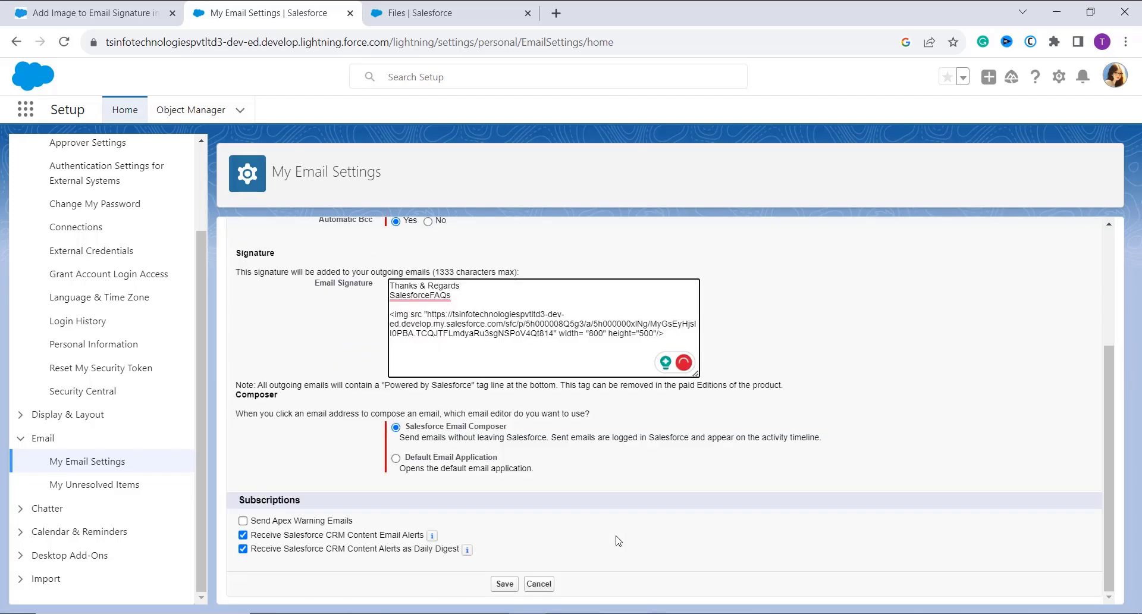
{"action": "left_click", "coordinate": [510, 587]}
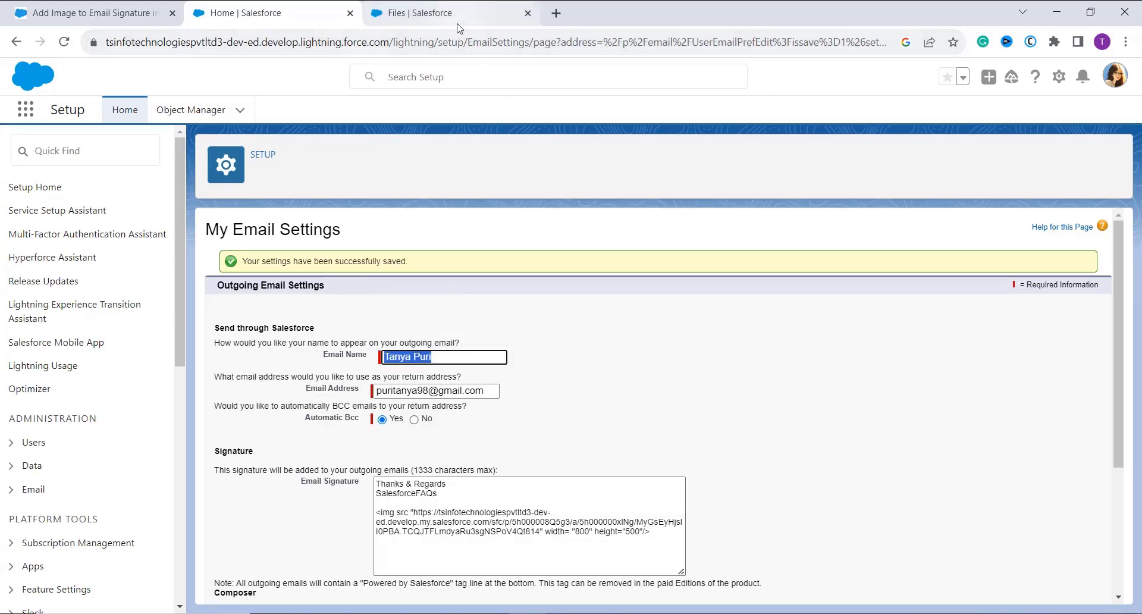
{"action": "left_click", "coordinate": [1059, 77]}
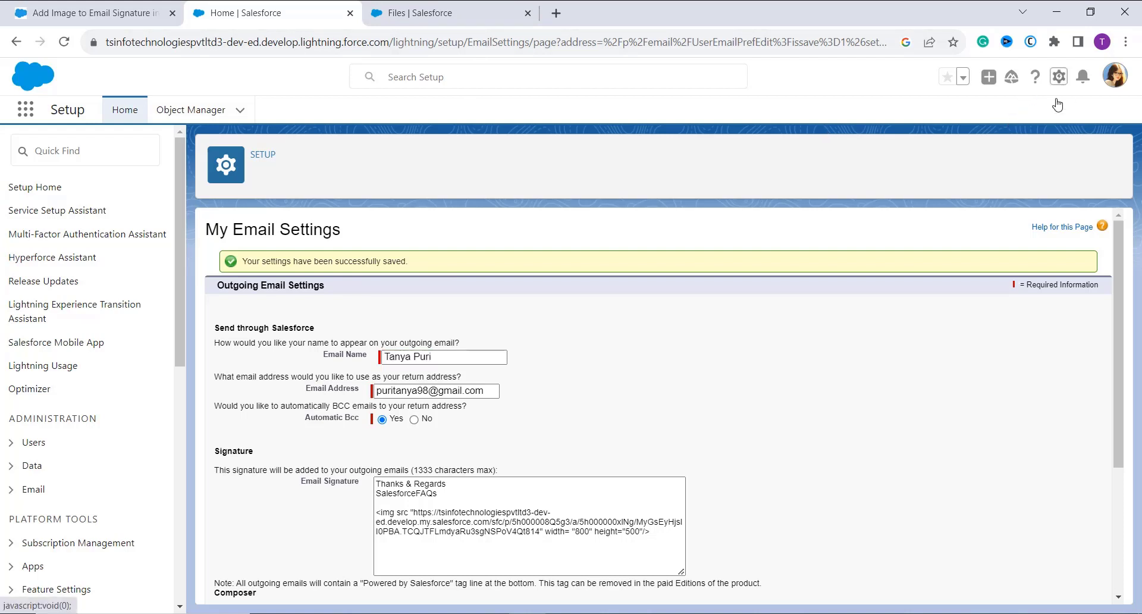
Preview the new signature in a Send List Email draft from Contacts, then discard the draft
{"action": "left_click", "coordinate": [1034, 132]}
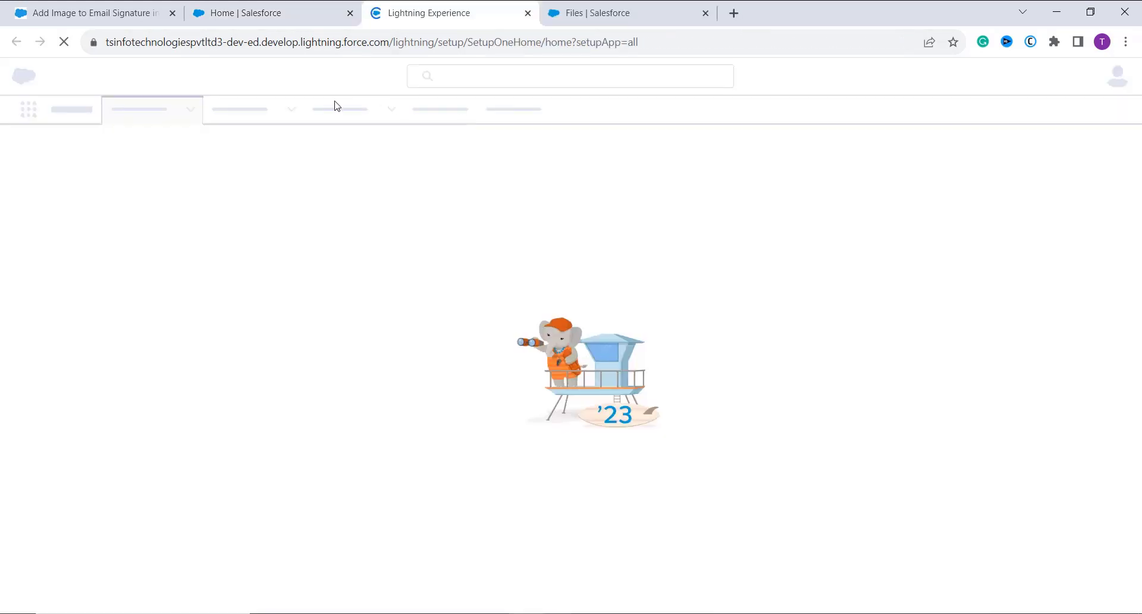
{"action": "left_click", "coordinate": [27, 109]}
{"action": "type", "text": "c"}
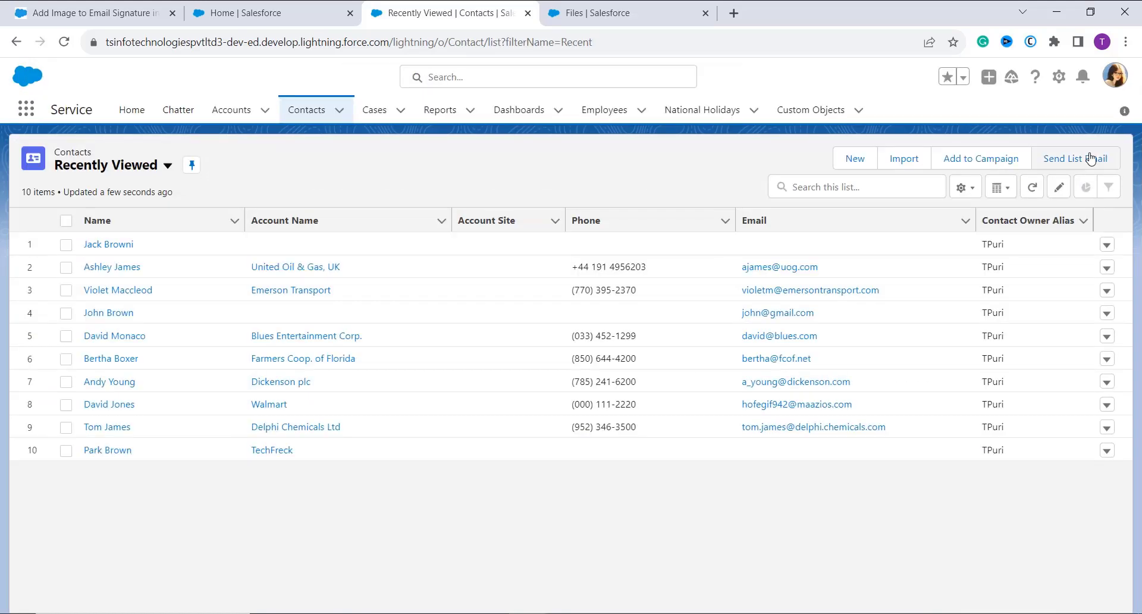
{"action": "left_click", "coordinate": [1089, 159]}
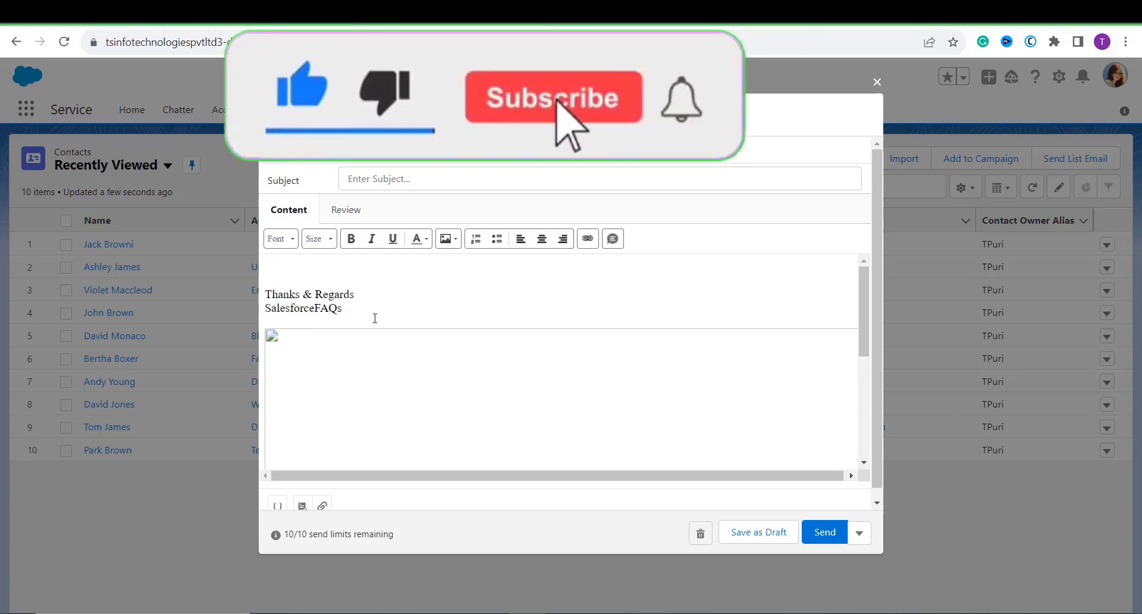
{"action": "scroll", "coordinate": [341, 391], "scroll_direction": "down", "scroll_amount": 3}
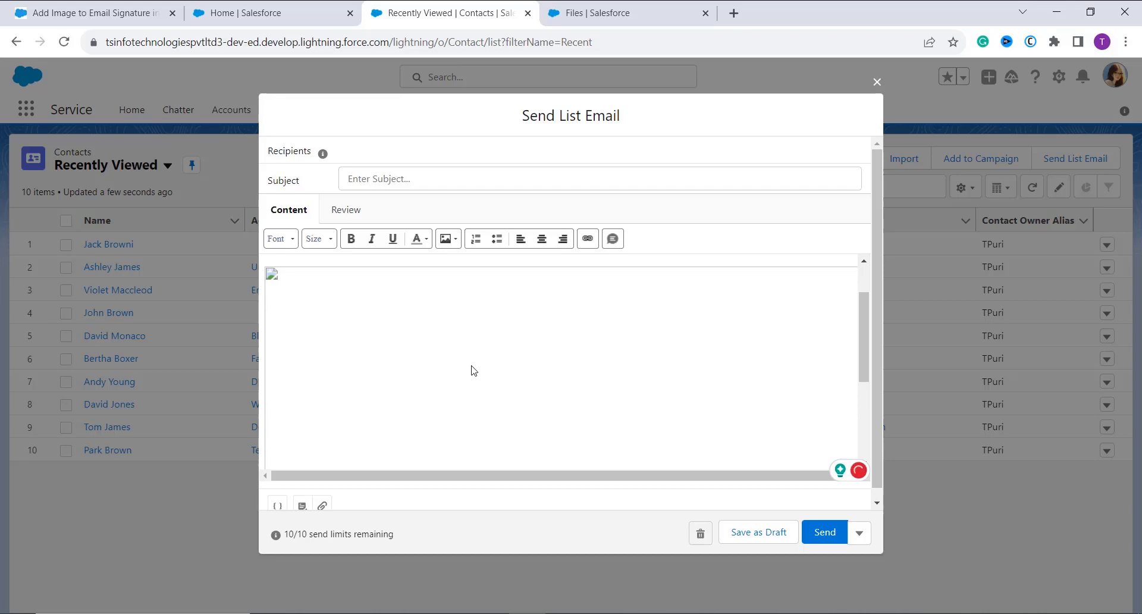
{"action": "left_click", "coordinate": [878, 80]}
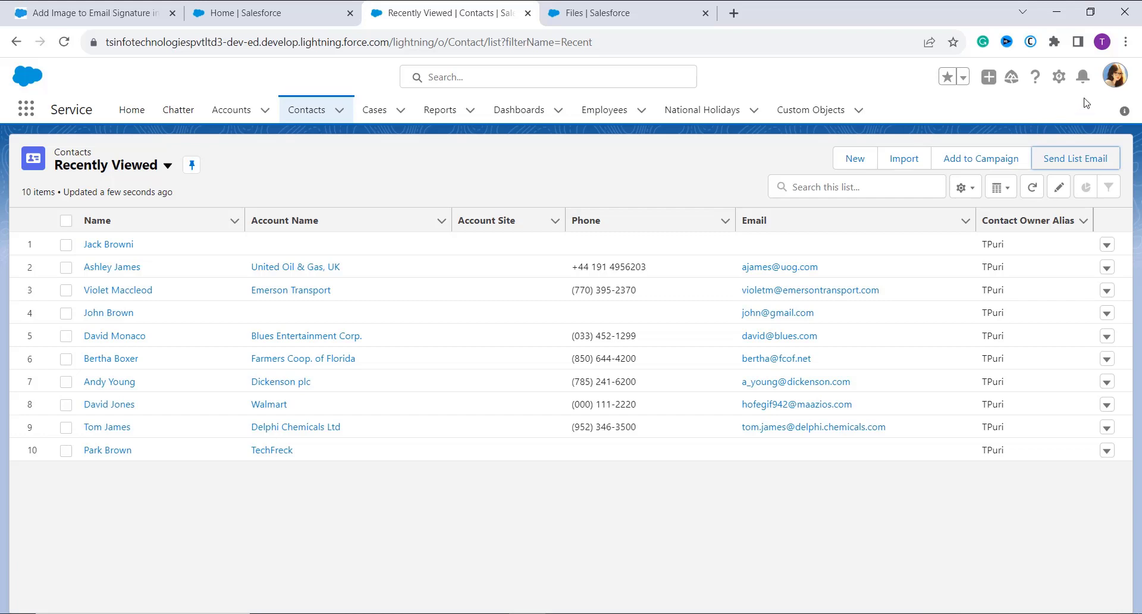
Switch from Lightning to Salesforce Classic using the profile menu
{"action": "left_click", "coordinate": [1121, 86]}
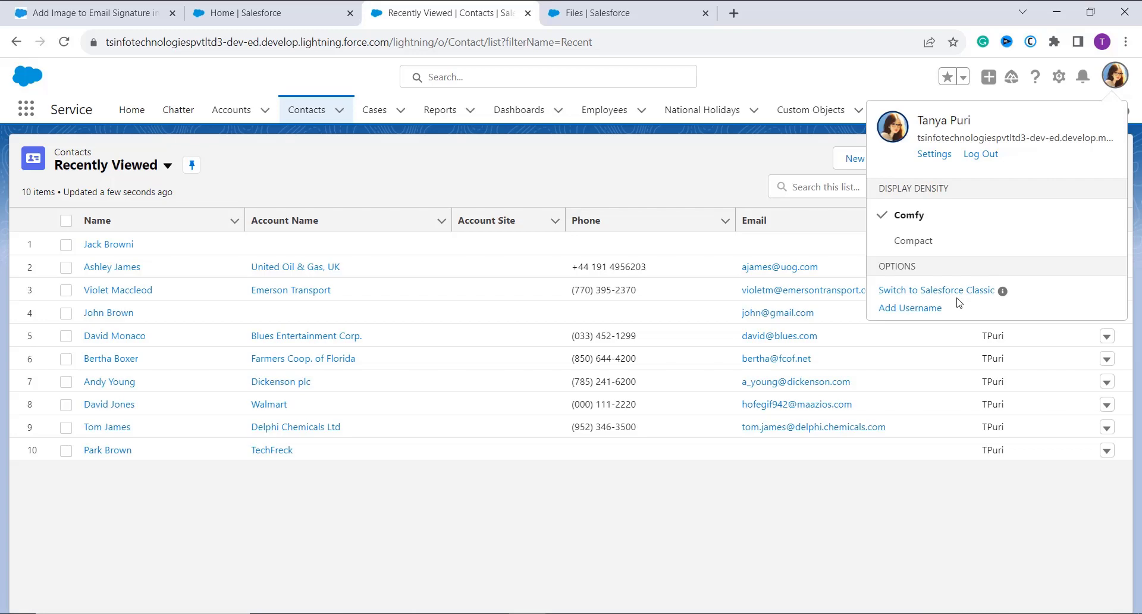
{"action": "left_click", "coordinate": [957, 296]}
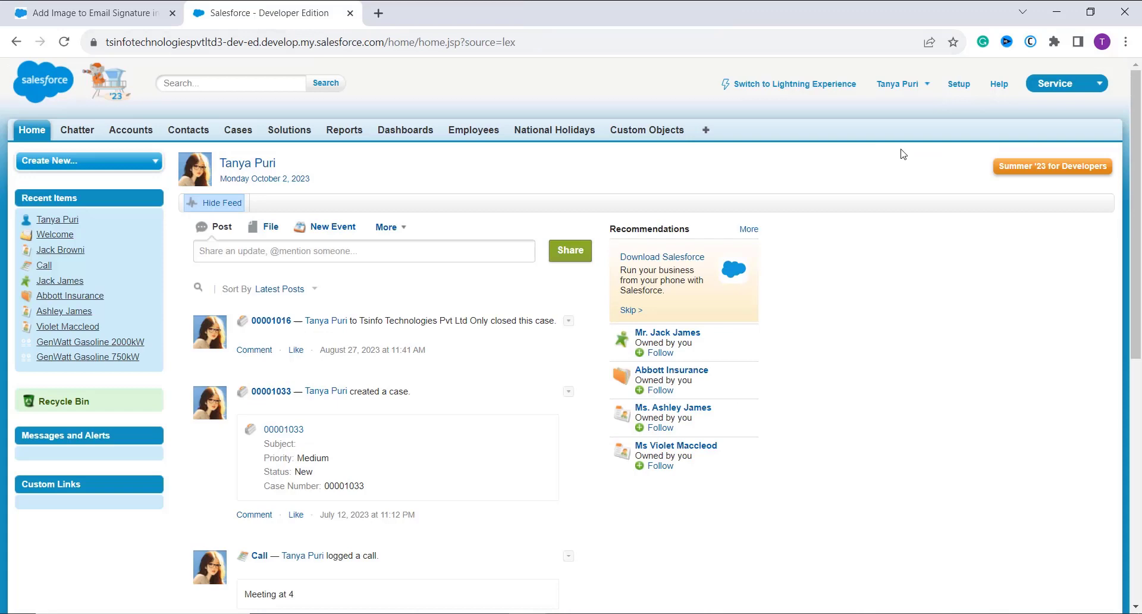
{"action": "left_click", "coordinate": [933, 90]}
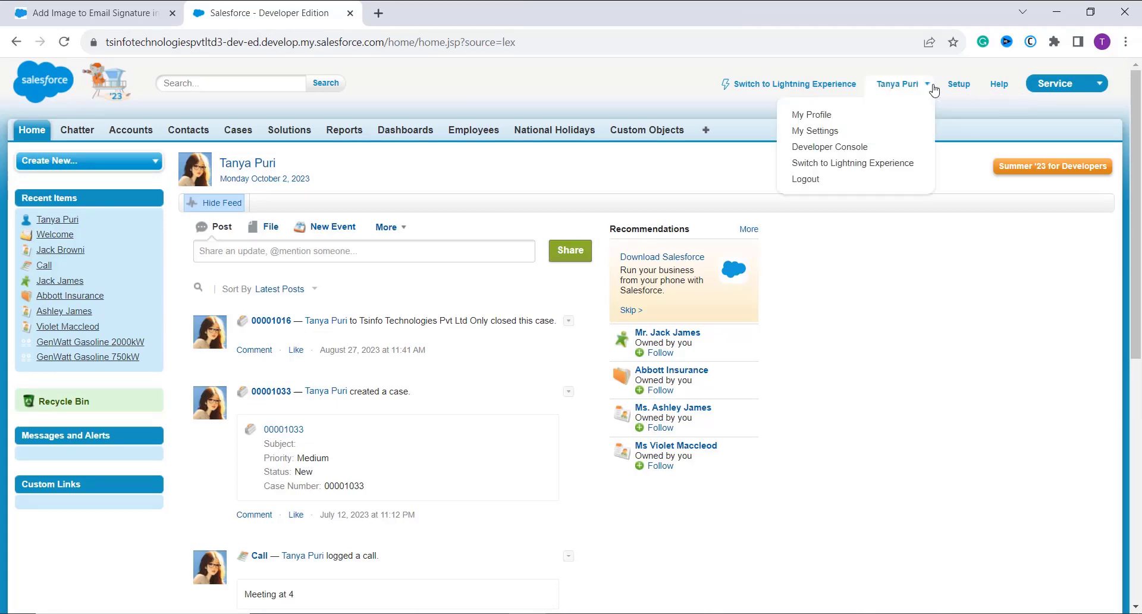
Open Classic My Email Settings from My Settings and scroll down to the Signature
{"action": "left_click", "coordinate": [842, 132]}
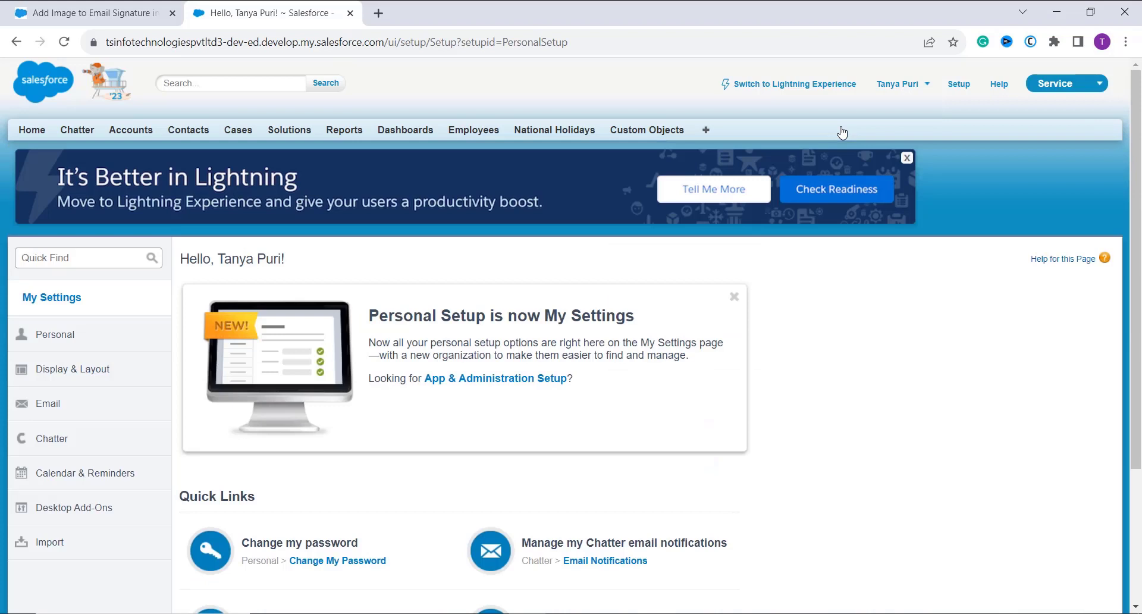
{"action": "left_click", "coordinate": [45, 407]}
{"action": "scroll", "coordinate": [46, 406], "scroll_direction": "down", "scroll_amount": 1}
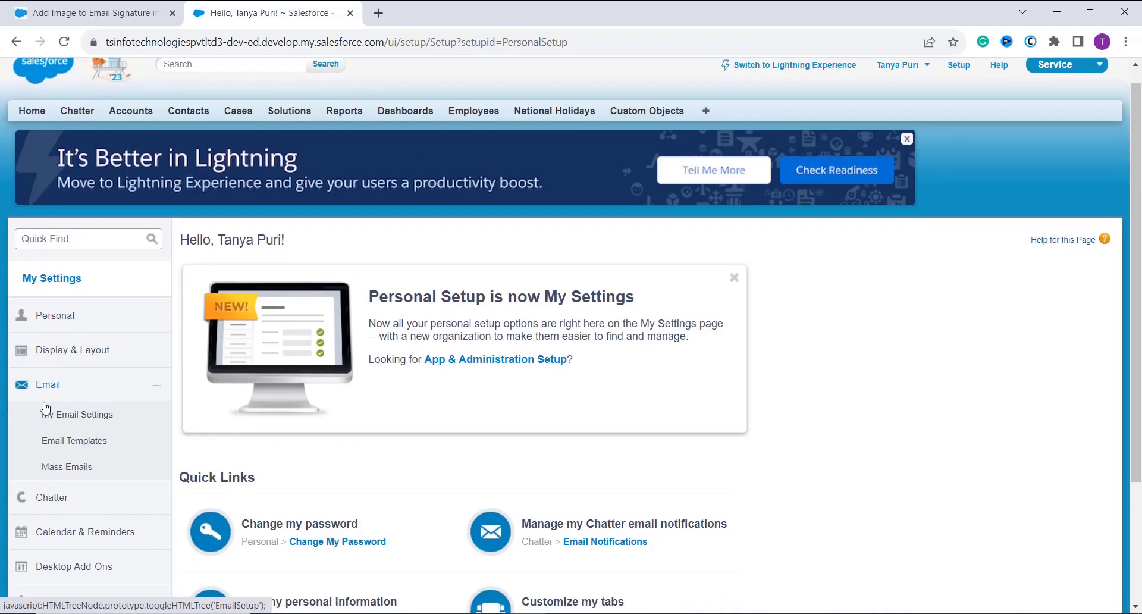
{"action": "left_click", "coordinate": [93, 425]}
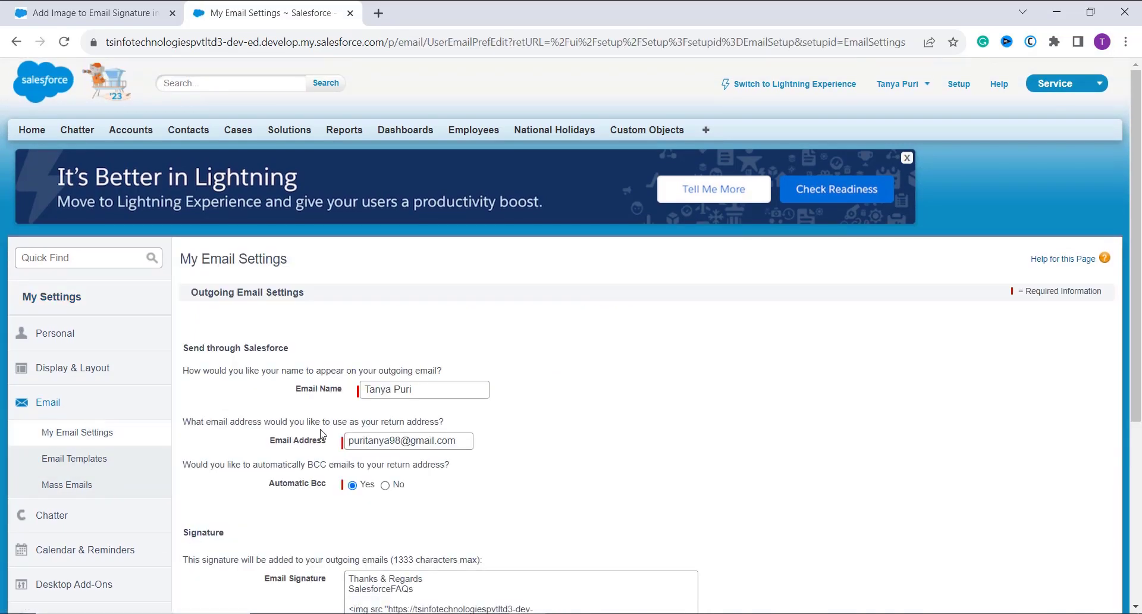
{"action": "scroll", "coordinate": [321, 433], "scroll_direction": "down", "scroll_amount": 1}
{"action": "scroll", "coordinate": [321, 434], "scroll_direction": "down", "scroll_amount": 3}
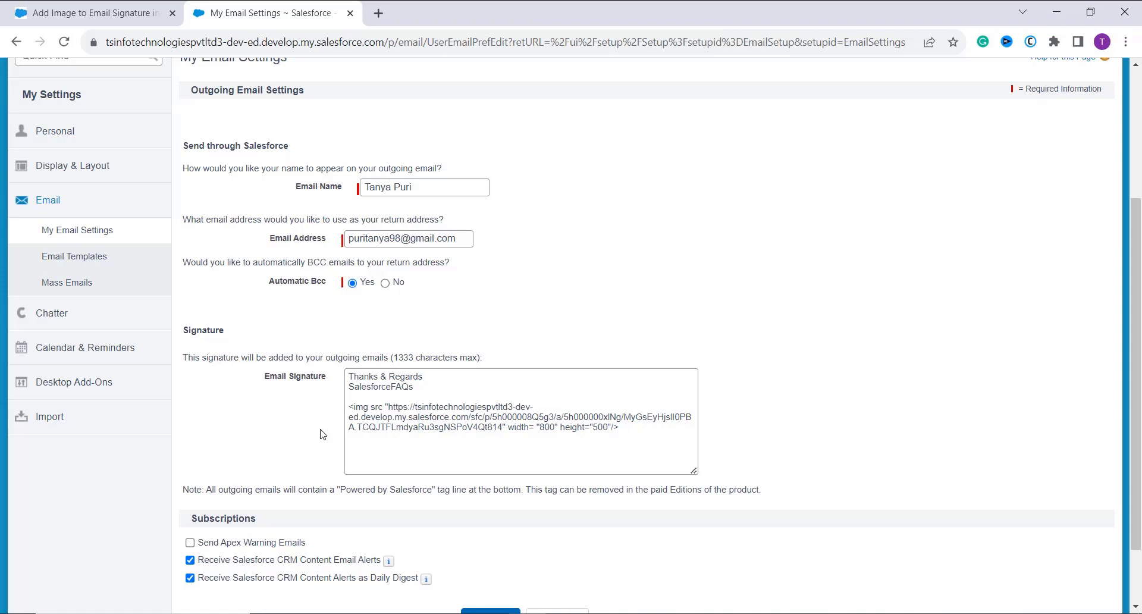
Duplicate the My Email Settings browser tab and go back to the previous page in it
{"action": "right_click", "coordinate": [305, 22]}
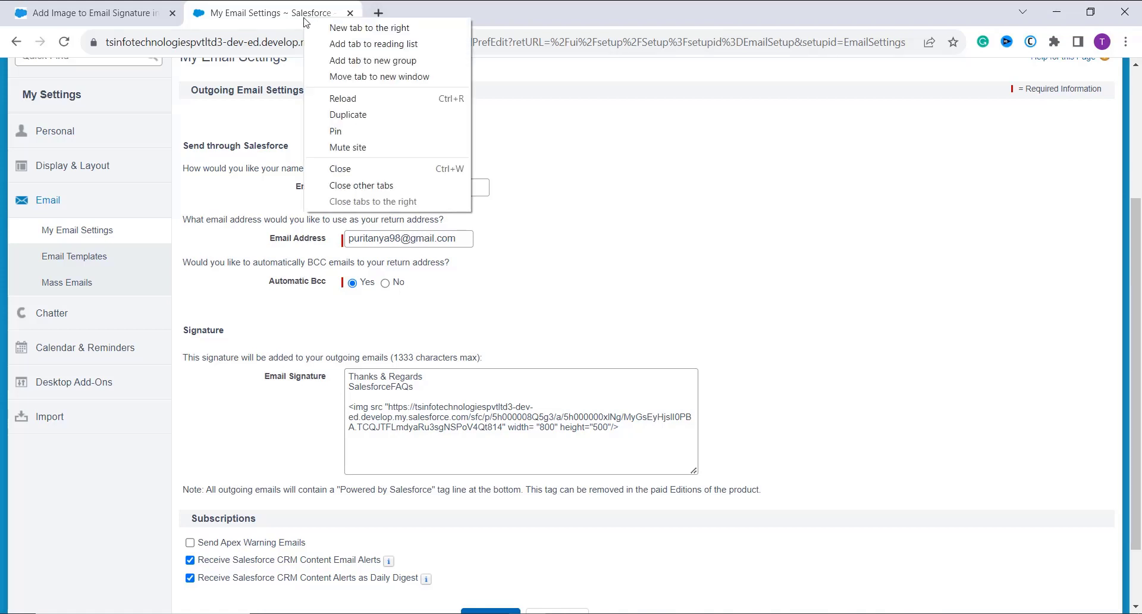
{"action": "left_click", "coordinate": [357, 115]}
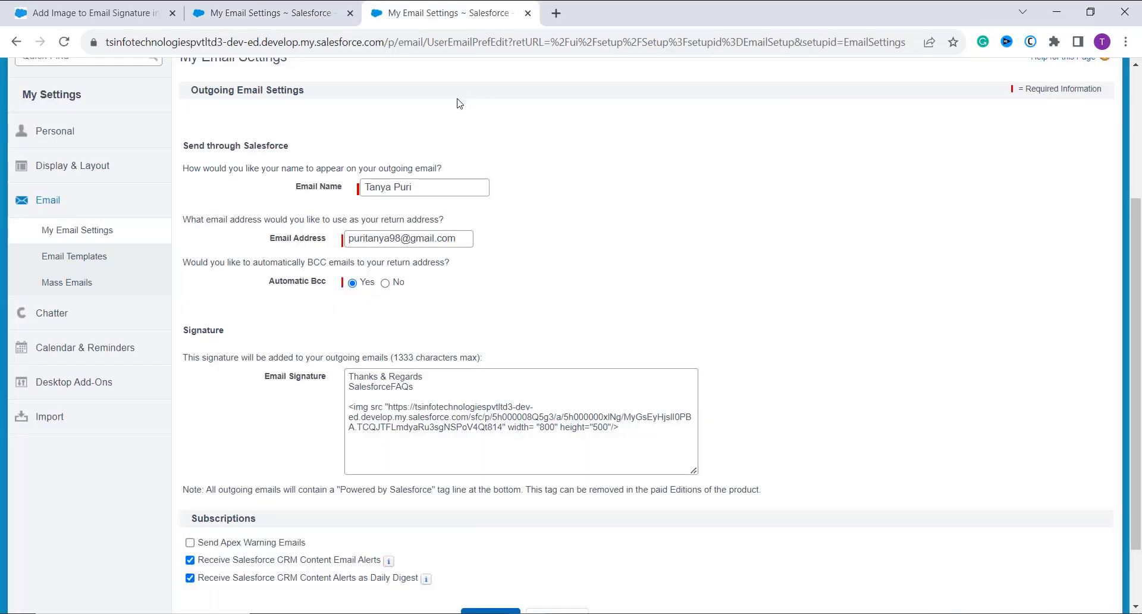
{"action": "scroll", "coordinate": [446, 170], "scroll_direction": "up", "scroll_amount": 4}
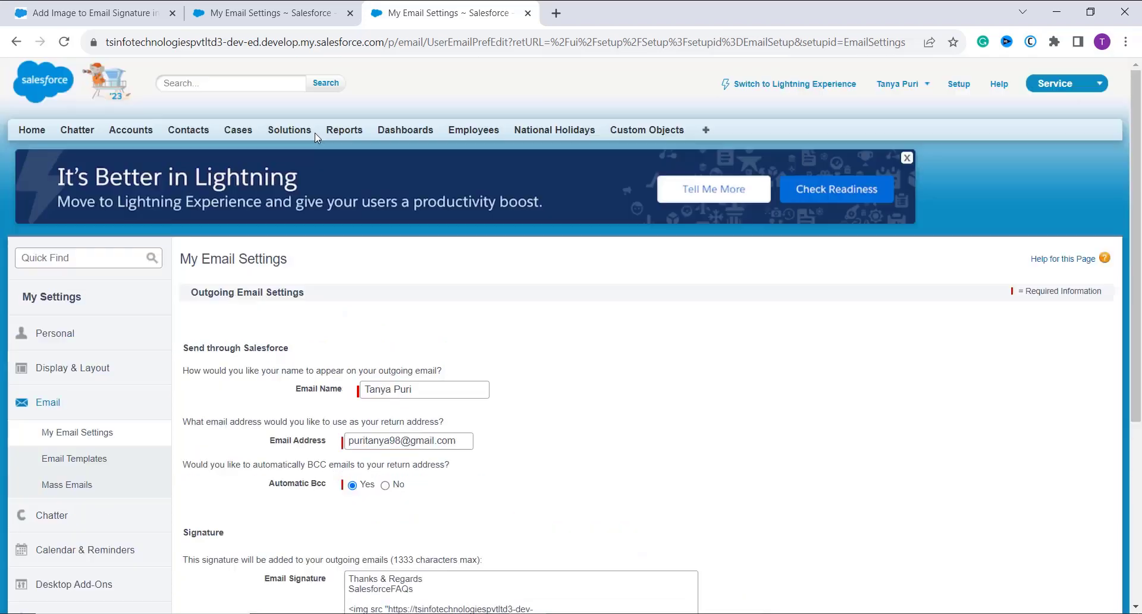
{"action": "left_click", "coordinate": [16, 42]}
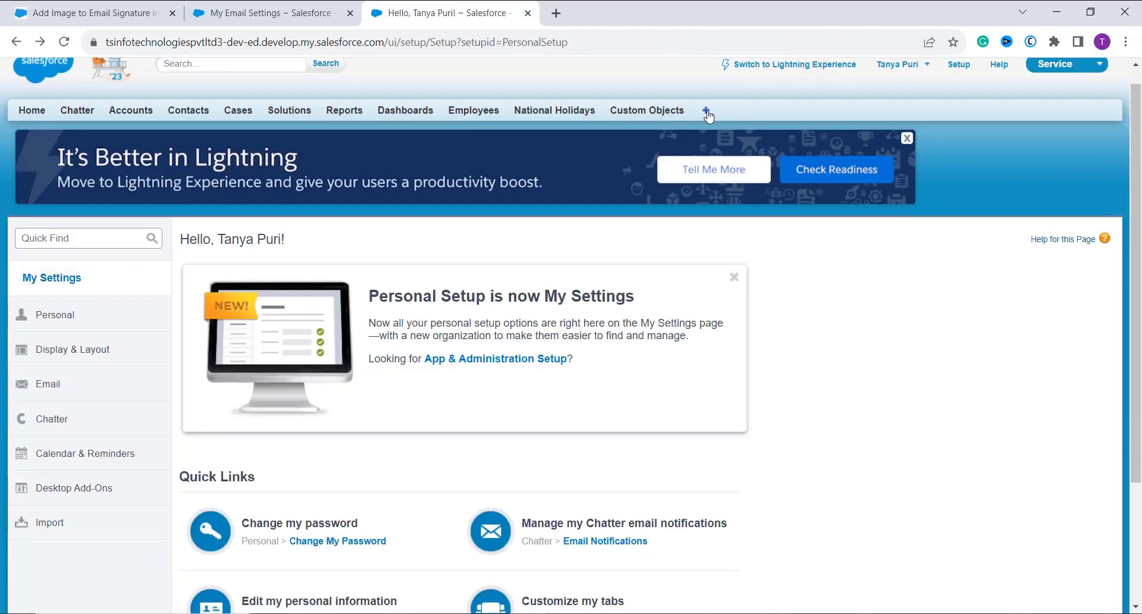
Open the Tsinfo Logo document from My Personal Documents and copy its image address
{"action": "left_click", "coordinate": [708, 115]}
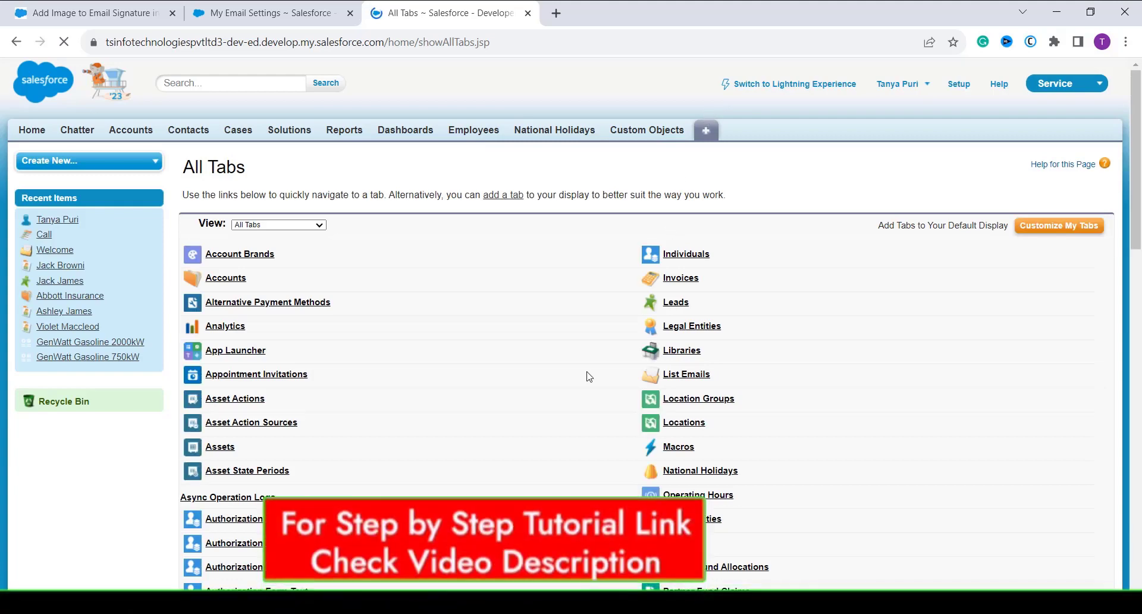
{"action": "scroll", "coordinate": [588, 375], "scroll_direction": "down", "scroll_amount": 5}
{"action": "scroll", "coordinate": [587, 376], "scroll_direction": "down", "scroll_amount": 2}
{"action": "left_click", "coordinate": [220, 382]}
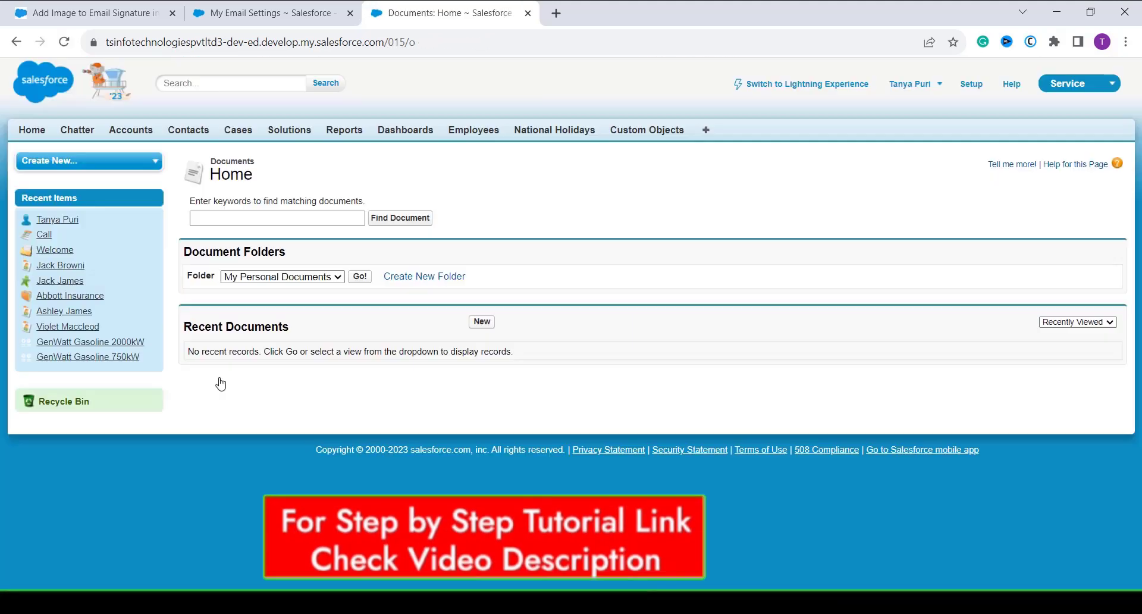
{"action": "left_click", "coordinate": [360, 277]}
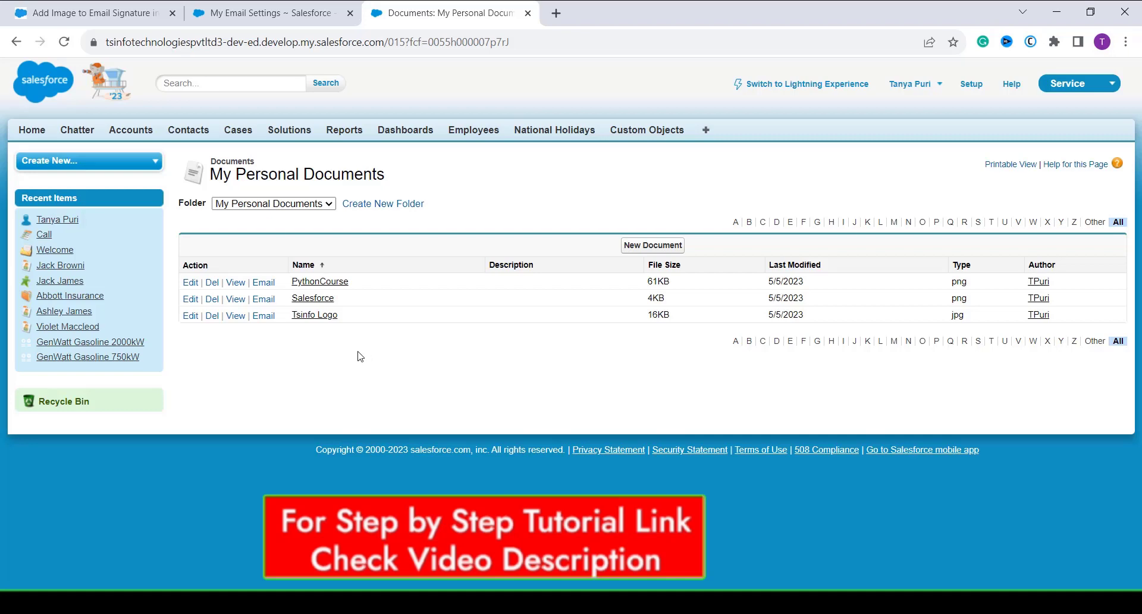
{"action": "left_click", "coordinate": [314, 315]}
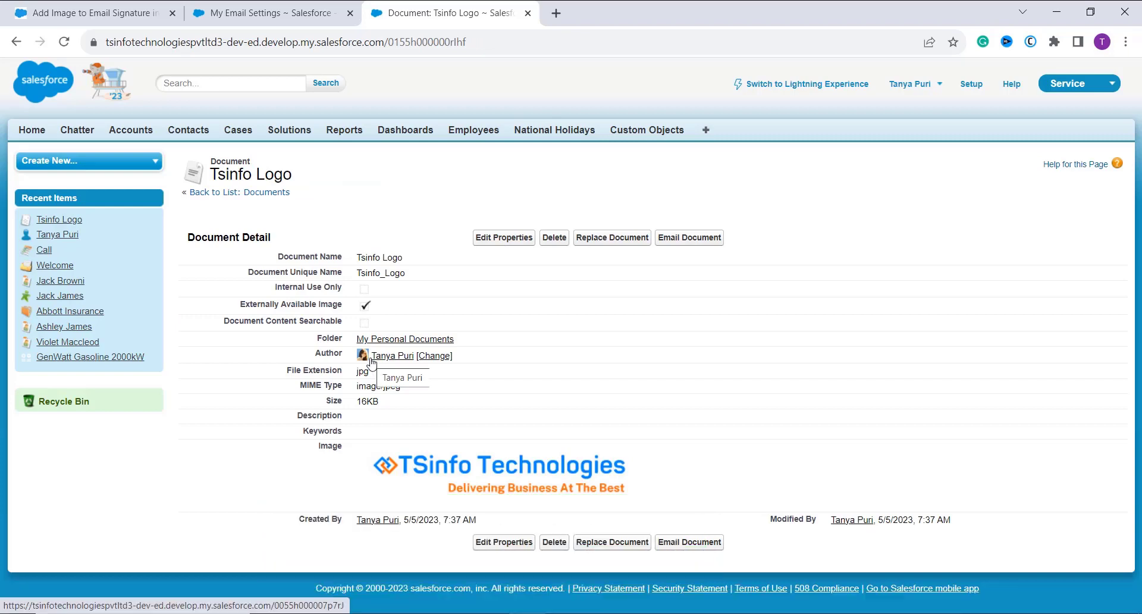
{"action": "right_click", "coordinate": [568, 479]}
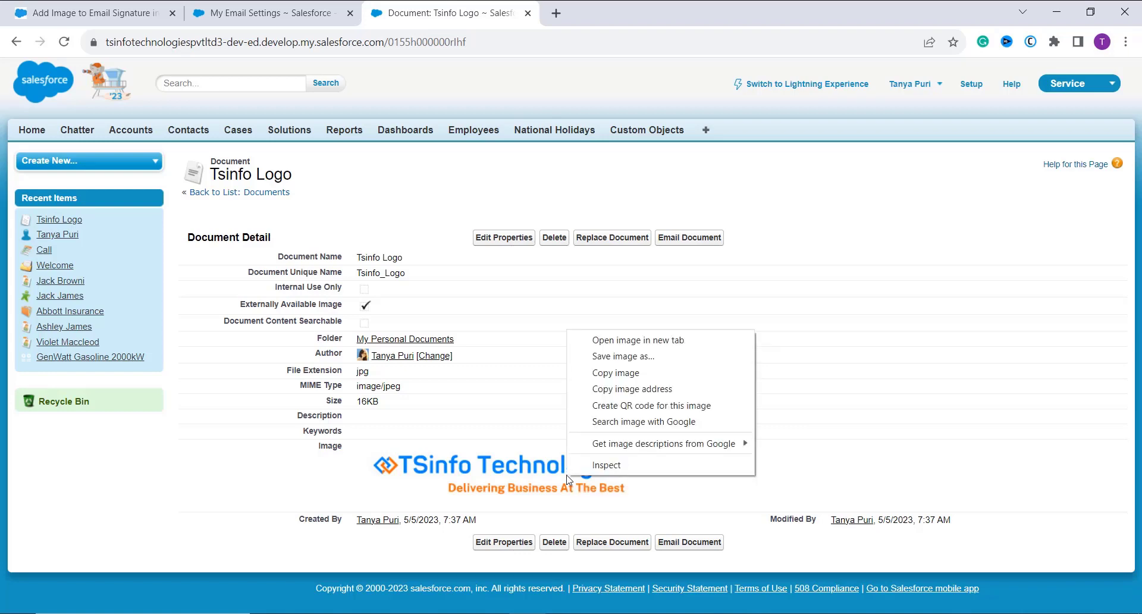
{"action": "left_click", "coordinate": [635, 388]}
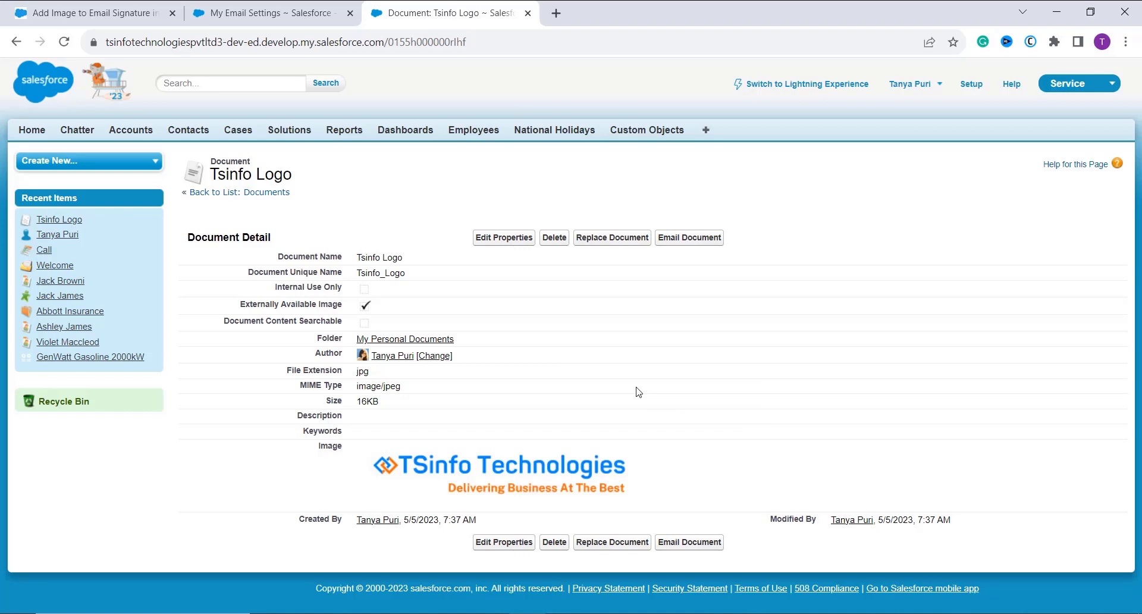
Replace the SalesforceFAQs signature line with Tsinfo Technologies
{"action": "left_click", "coordinate": [289, 22]}
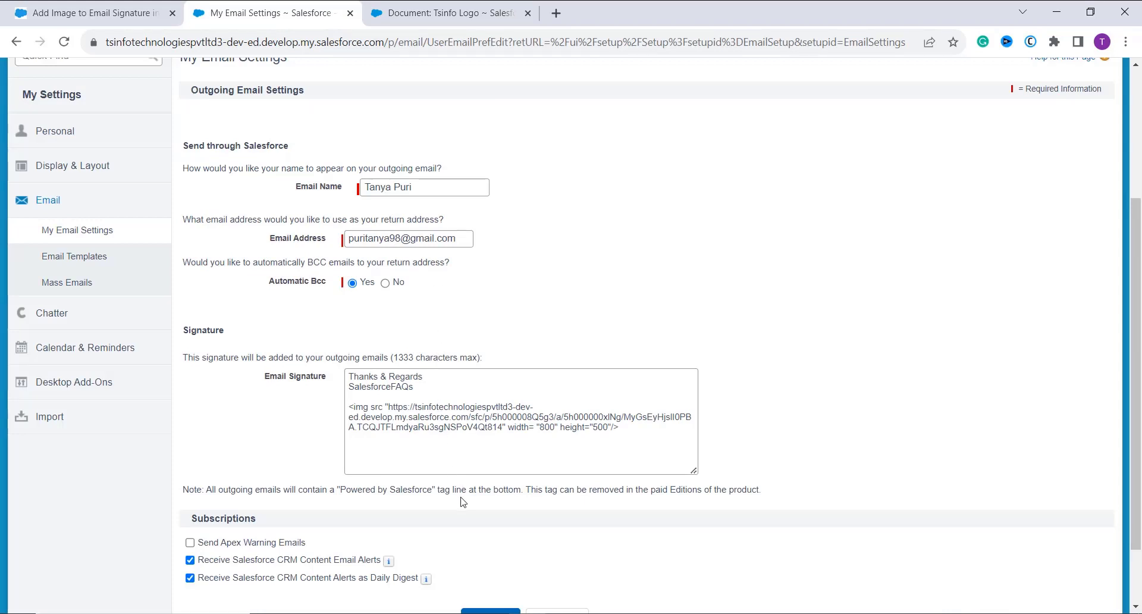
{"action": "left_click", "coordinate": [349, 387]}
{"action": "mouse_move", "coordinate": [349, 387]}
{"action": "left_mouse_down"}
{"action": "mouse_move", "coordinate": [461, 420]}
{"action": "mouse_move", "coordinate": [427, 388]}
{"action": "left_mouse_up"}
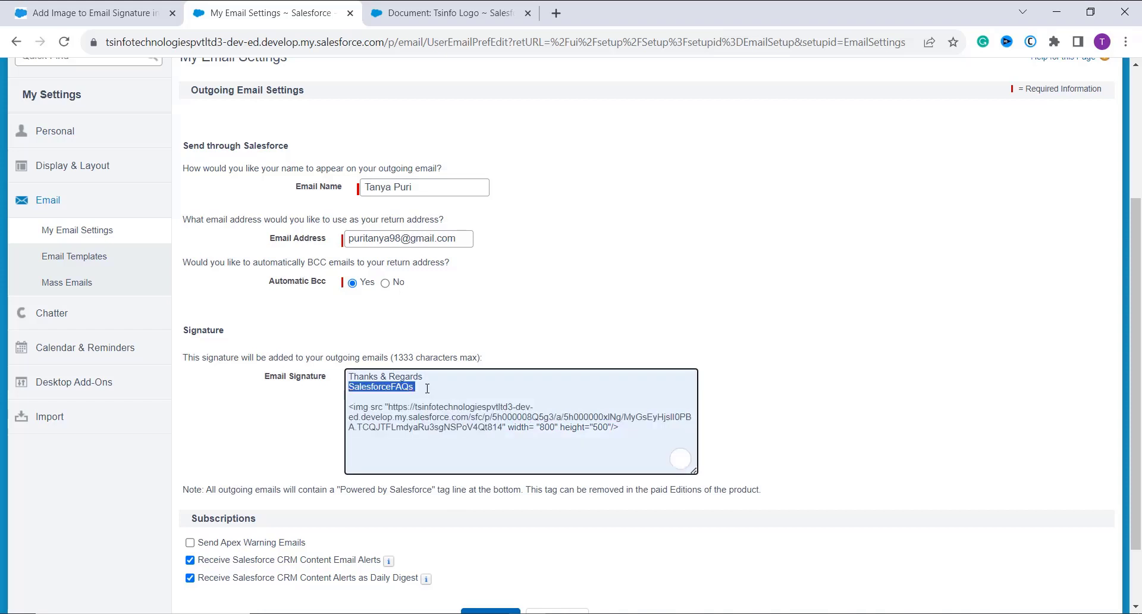
{"action": "key", "text": "BackSpace"}
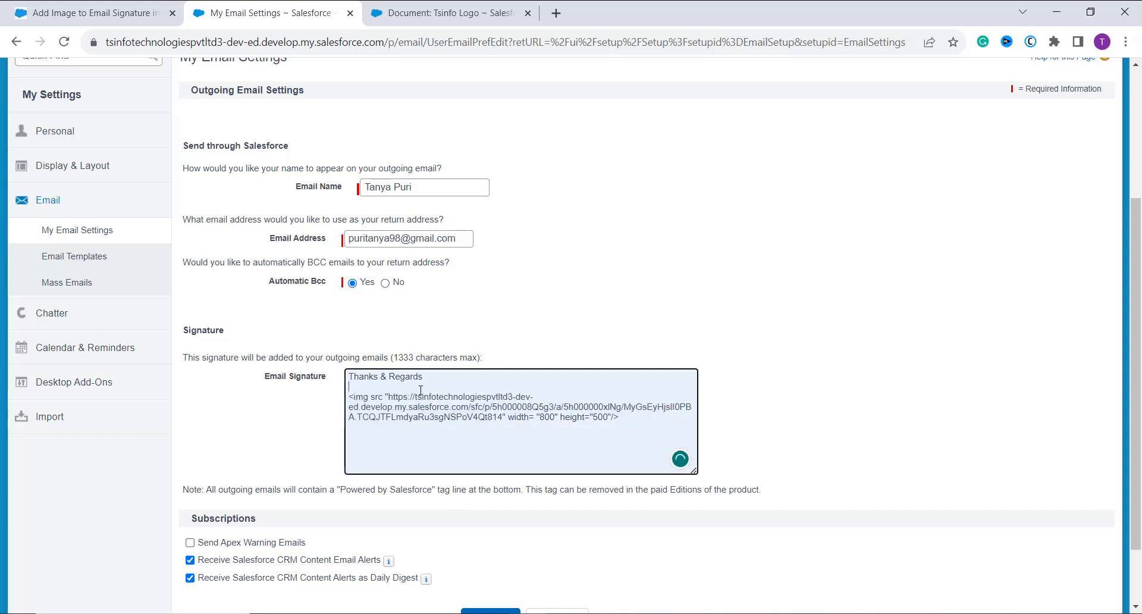
{"action": "type", "text": "Tsinfo Technologies"}
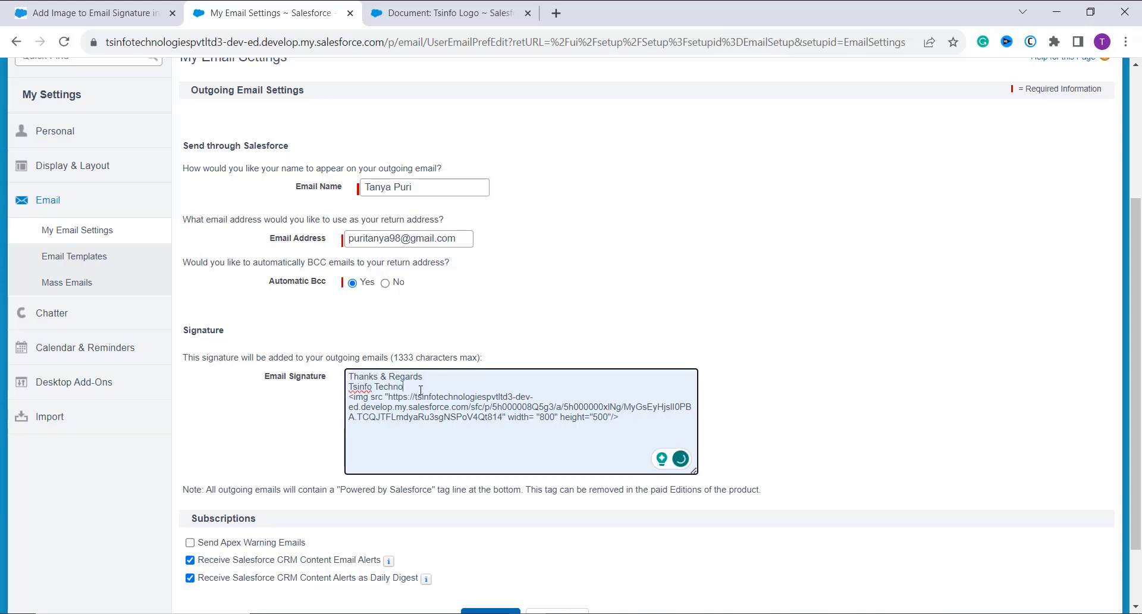
{"action": "key", "text": "Return"}
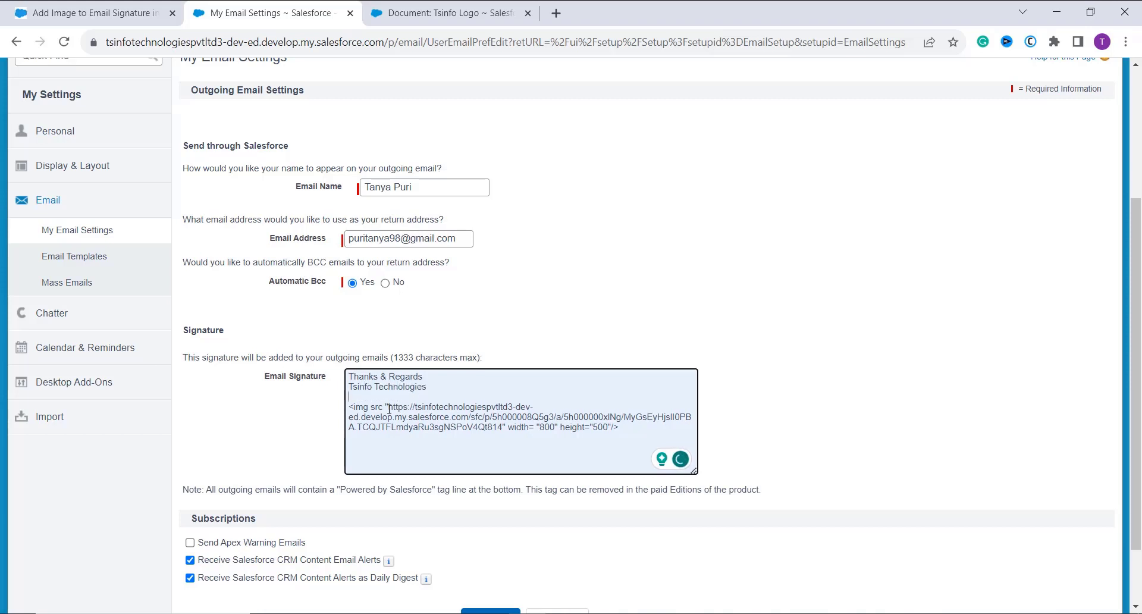
Clear the old image URL and the 800 width and 500 height values from the img tag
{"action": "mouse_move", "coordinate": [388, 409]}
{"action": "left_mouse_down"}
{"action": "mouse_move", "coordinate": [623, 422]}
{"action": "mouse_move", "coordinate": [503, 427]}
{"action": "left_mouse_up"}
{"action": "key", "text": "BackSpace"}
{"action": "left_click_drag", "start_coordinate": [425, 409], "coordinate": [440, 411]}
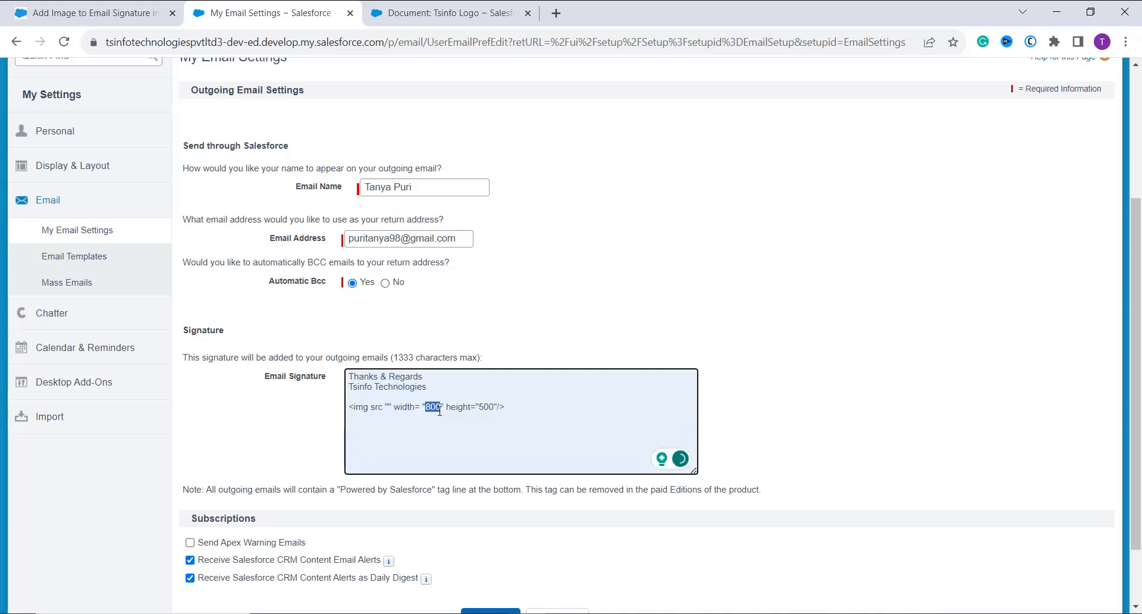
{"action": "key", "text": "BackSpace"}
{"action": "double_click", "coordinate": [471, 411]}
{"action": "key", "text": "BackSpace"}
Set the img src to the Tsinfo Logo address with width 100 and height 20
{"action": "left_click", "coordinate": [389, 408]}
{"action": "key", "text": "ctrl+v"}
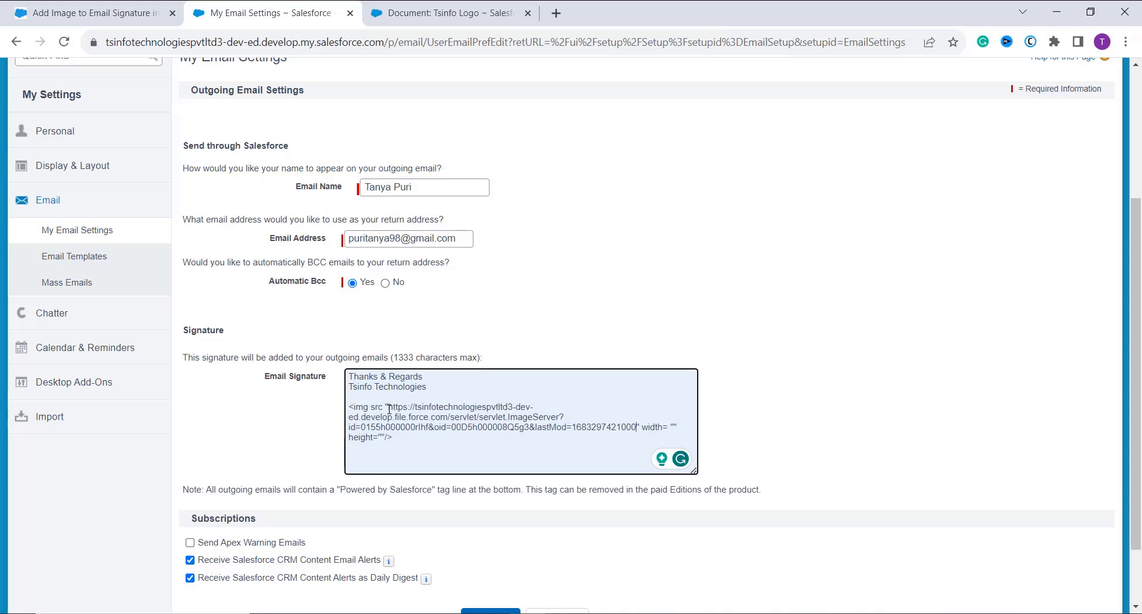
{"action": "left_click", "coordinate": [675, 427]}
{"action": "type", "text": "100"}
{"action": "left_click", "coordinate": [381, 438]}
{"action": "type", "text": "20"}
{"action": "scroll", "coordinate": [520, 556], "scroll_direction": "down", "scroll_amount": 1}
{"action": "scroll", "coordinate": [520, 555], "scroll_direction": "down", "scroll_amount": 1}
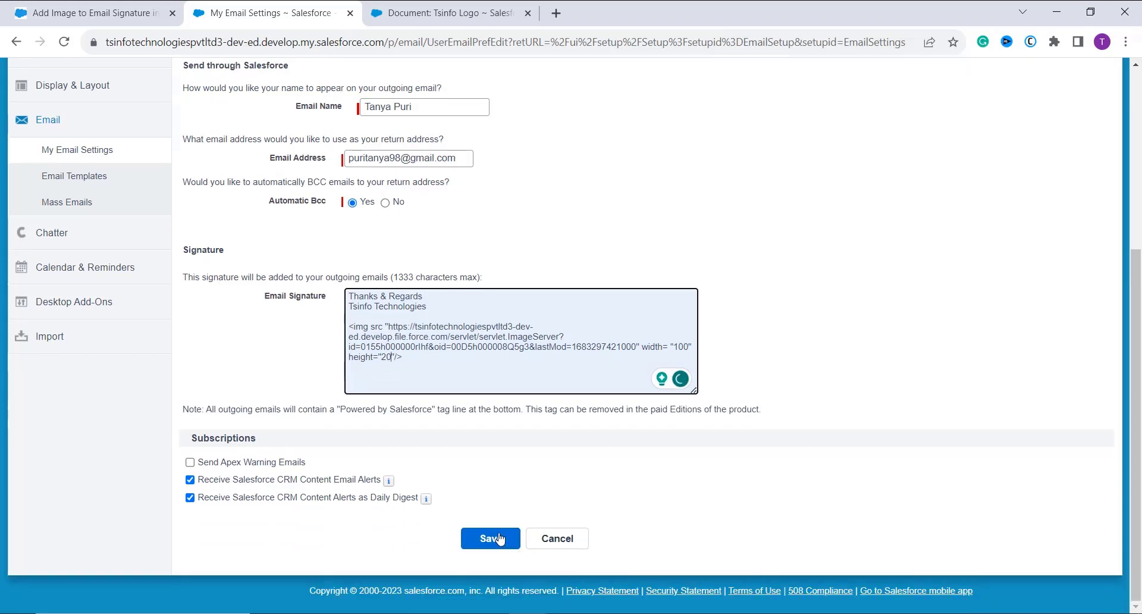
Save the email settings with the Tsinfo Technologies signature and Tsinfo Logo image
{"action": "left_click", "coordinate": [500, 539]}
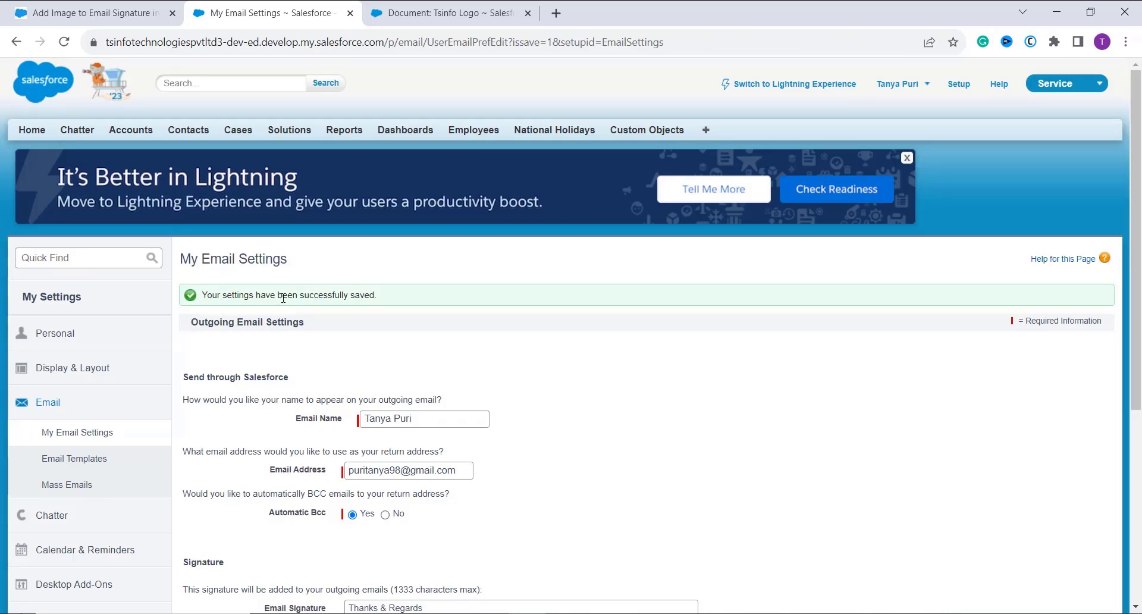
{"action": "scroll", "coordinate": [613, 480], "scroll_direction": "down", "scroll_amount": 1}
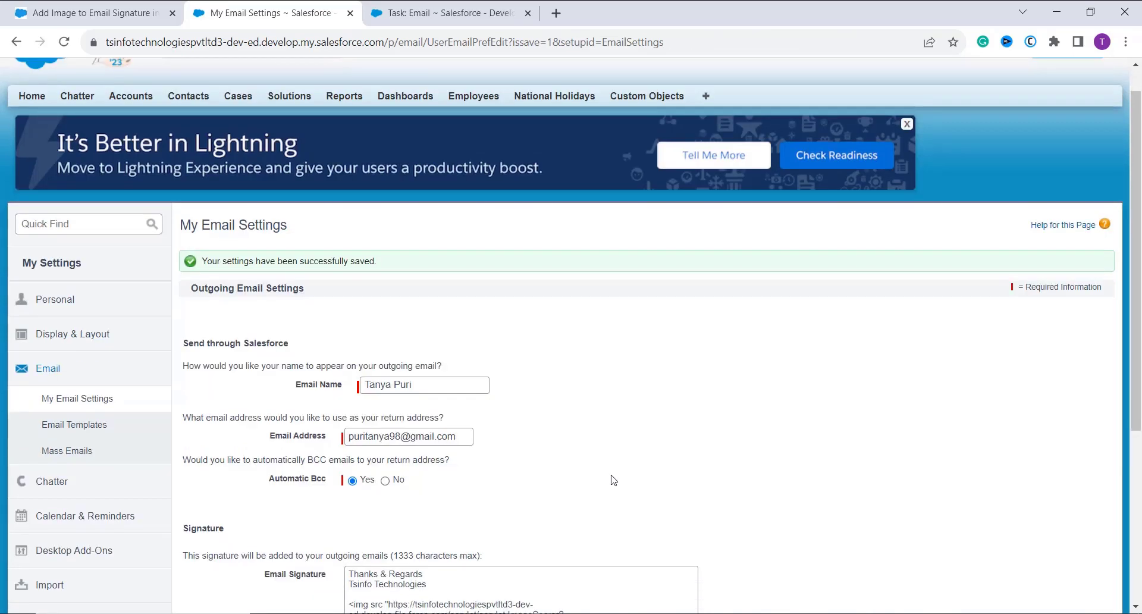